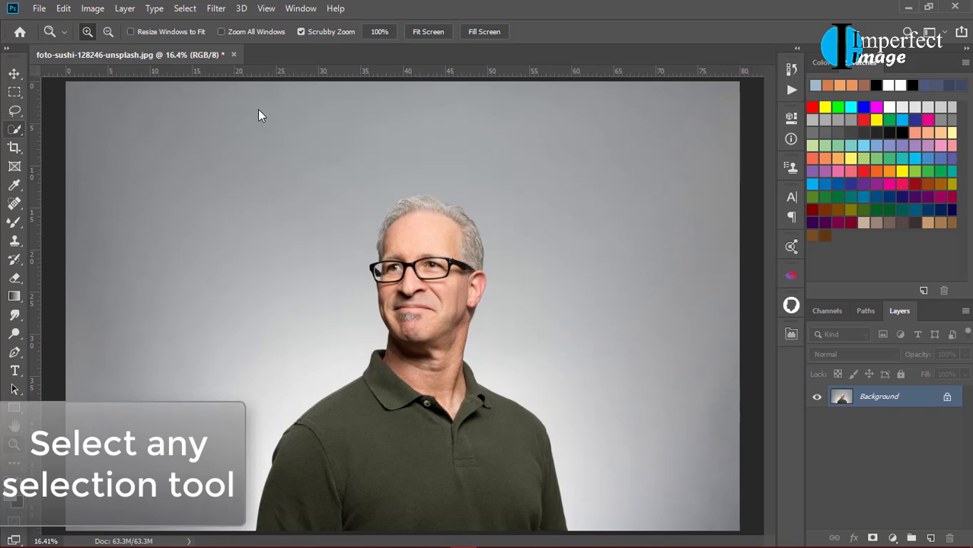
Choose the Quick Selection Tool and run Select Subject to select the man.
left_click(15, 131)
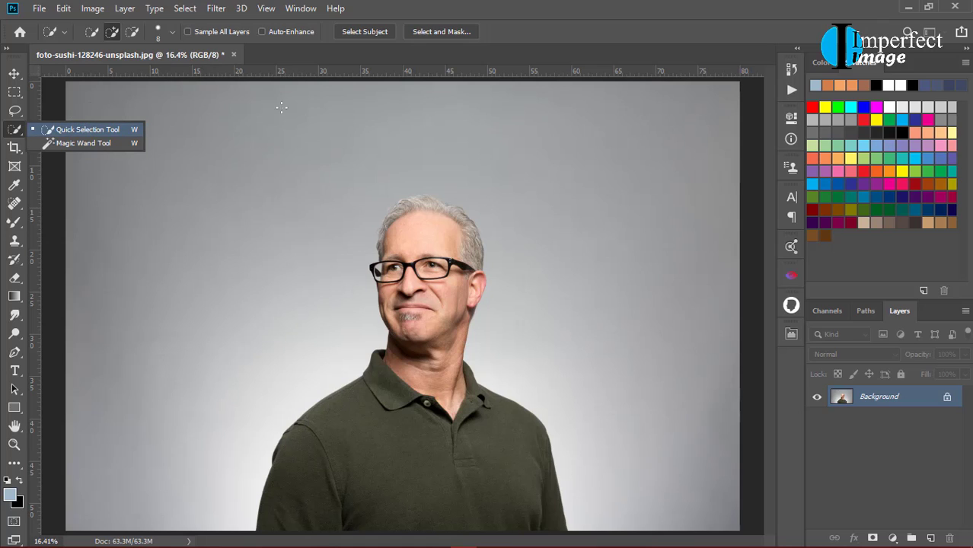
left_click(367, 191)
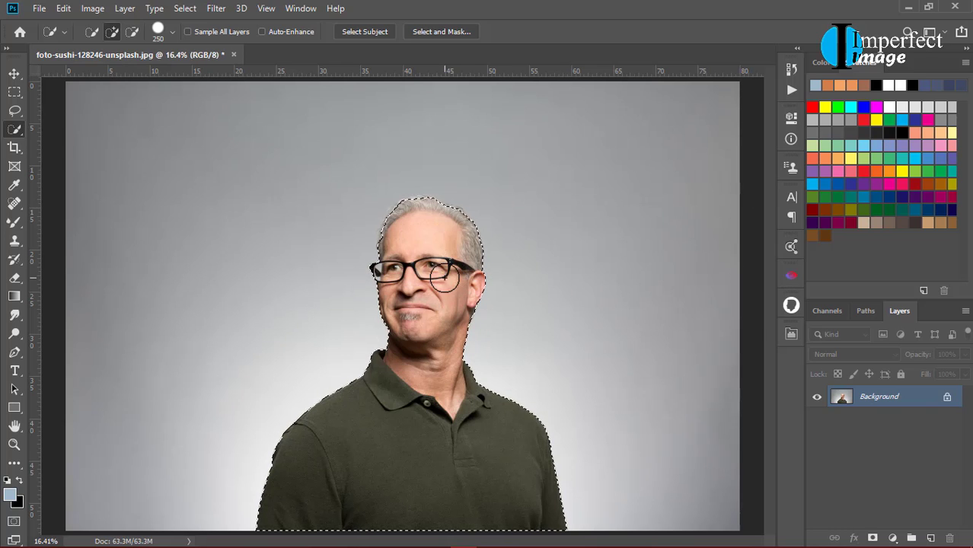
Subtract the grey inside the left glasses lens from the selection with an Alt-click Magic Wand.
key("z")
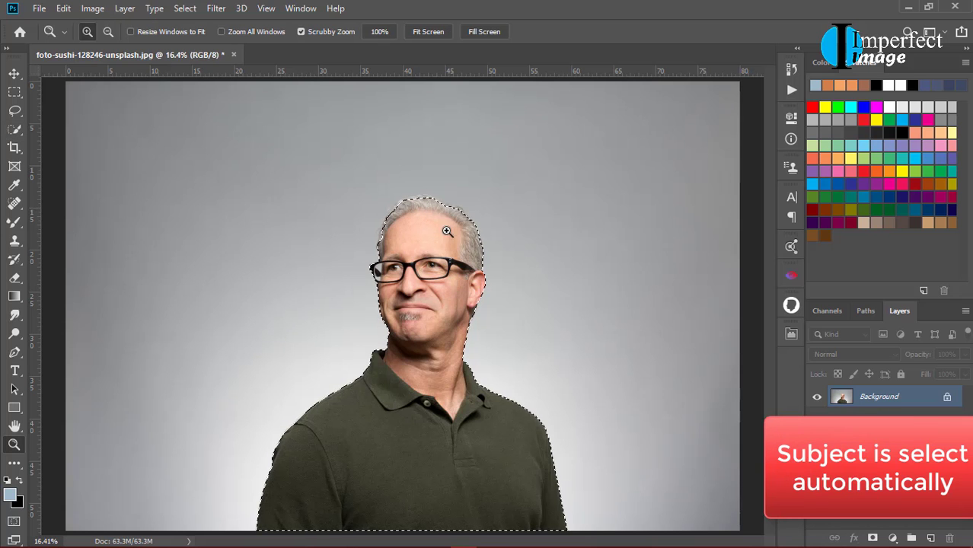
left_click(447, 282)
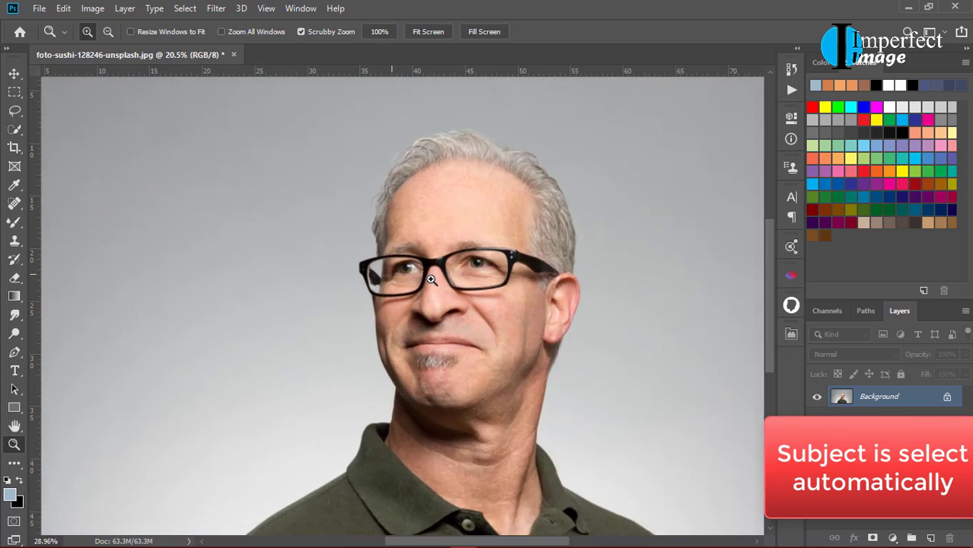
left_click_drag(446, 281, 450, 267)
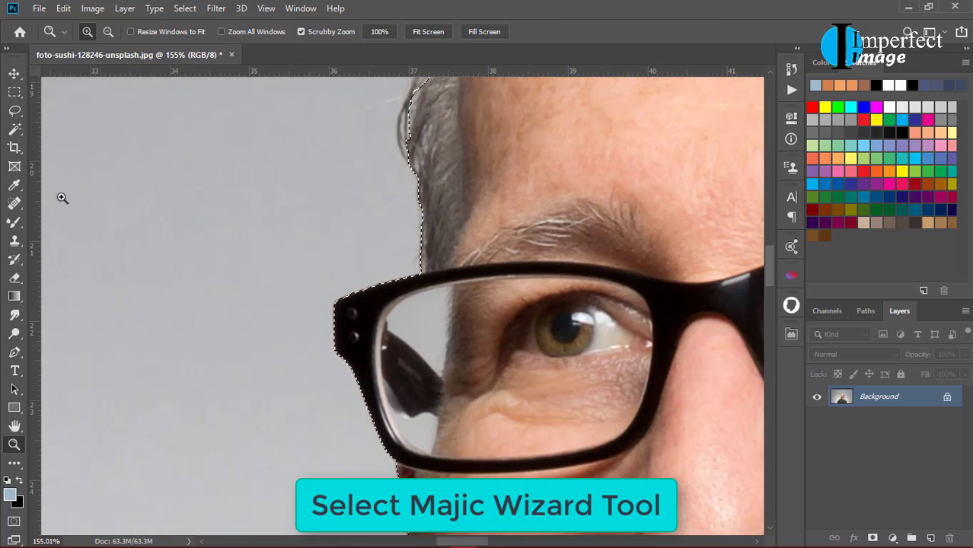
left_click(14, 129)
left_click(77, 144)
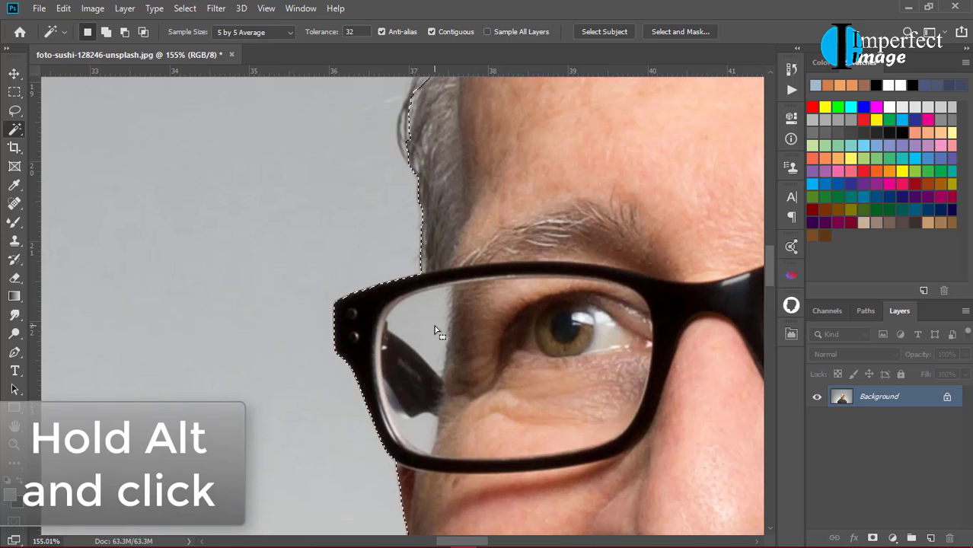
key("alt")
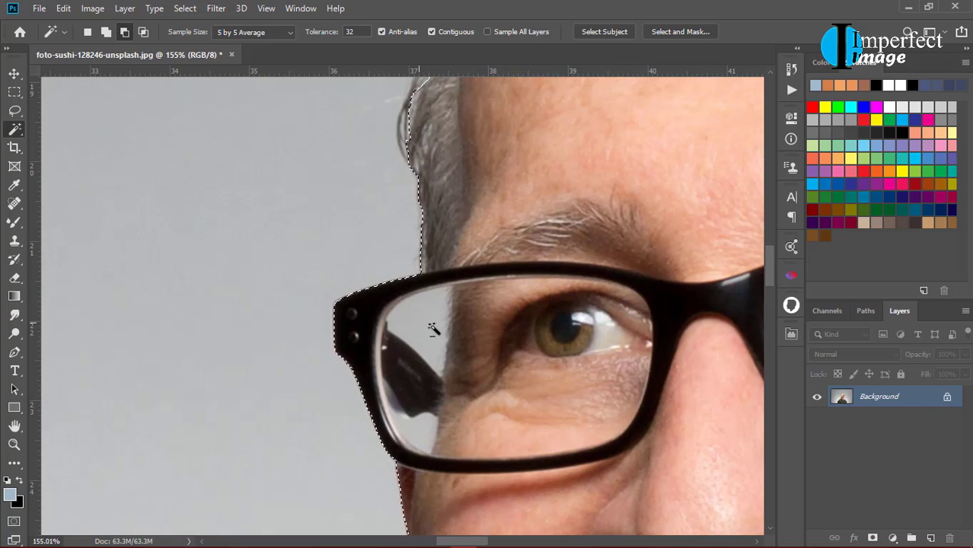
left_click(426, 324, "alt")
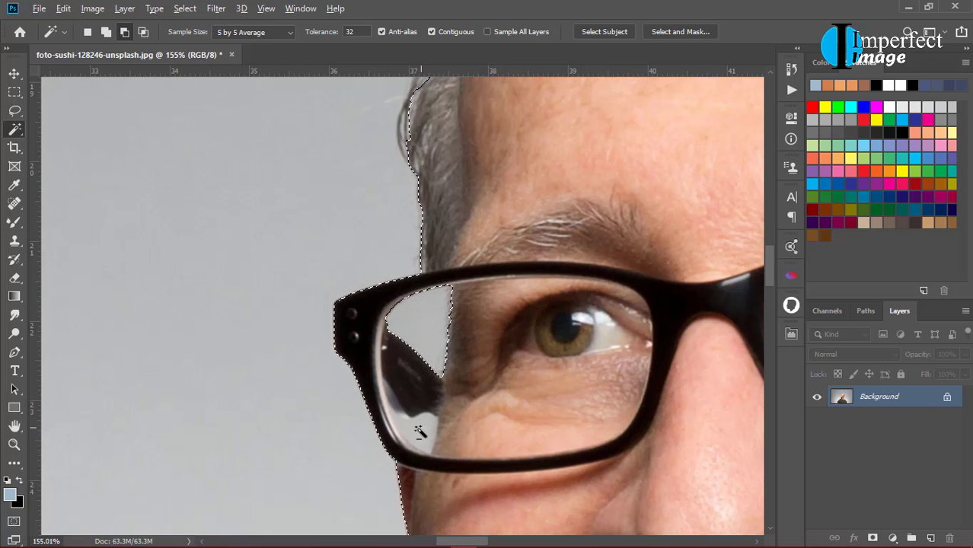
key("z")
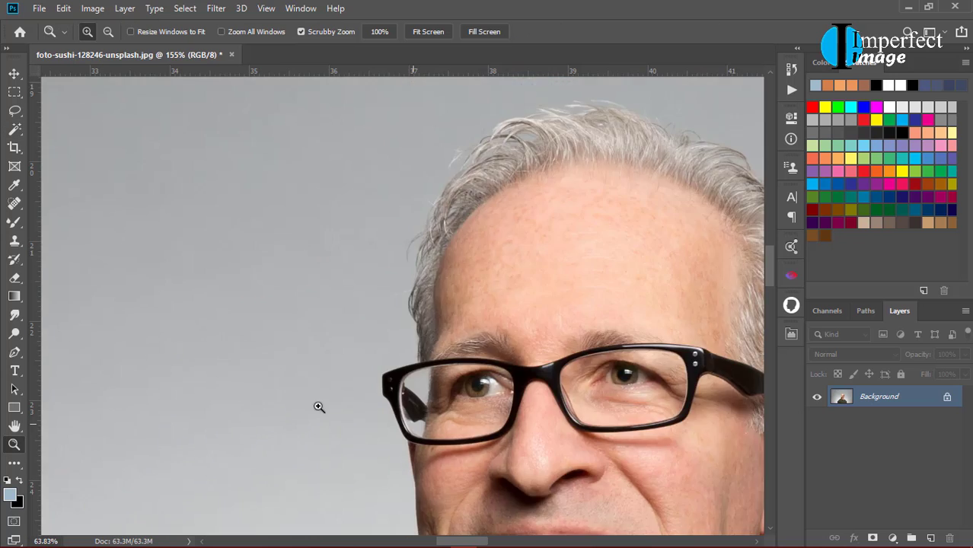
scroll(319, 406, "down", 5)
scroll(390, 396, "down", 3)
scroll(403, 278, "up", 5)
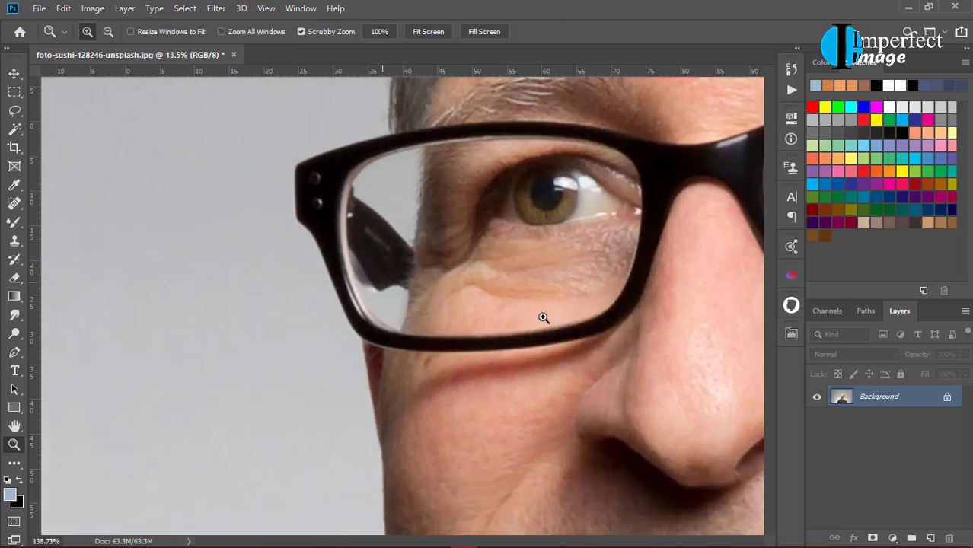
scroll(543, 317, "up", 3)
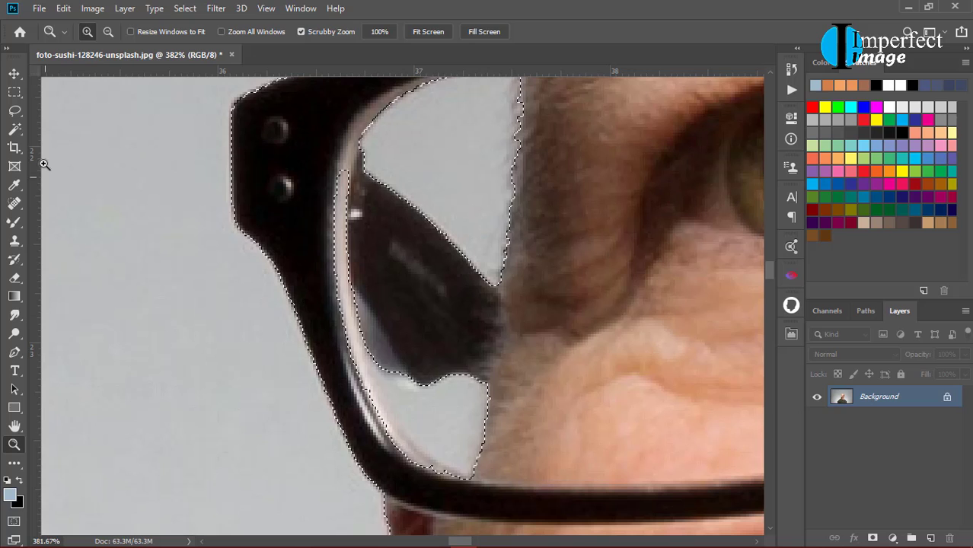
Shift-trace with the Lasso along the left lens's inner rim to add it back.
left_click(15, 111)
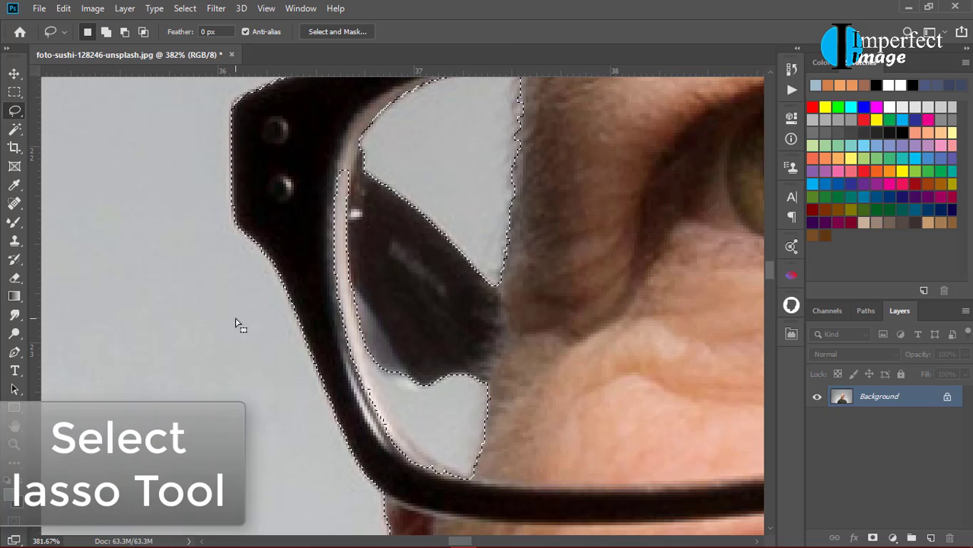
key("z")
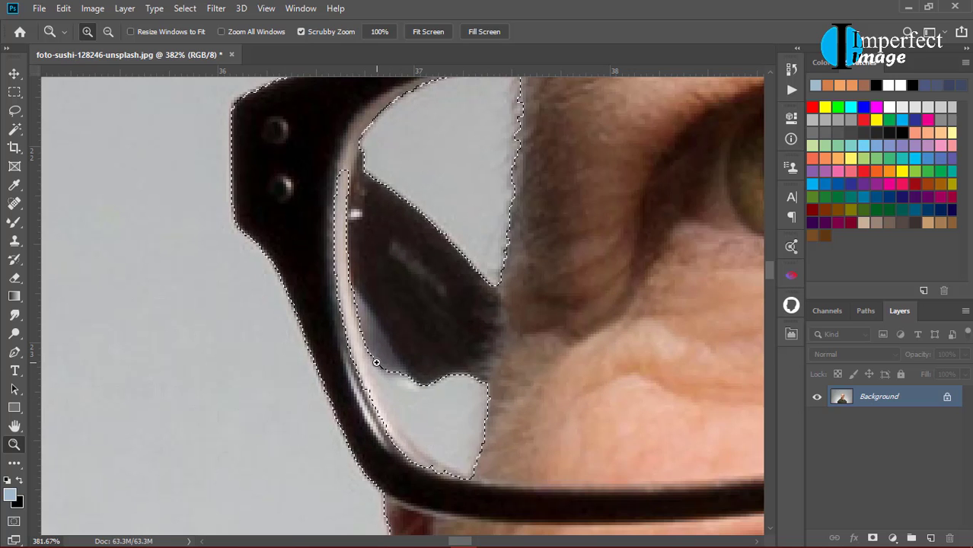
key("l")
left_click_drag(377, 364, 411, 432)
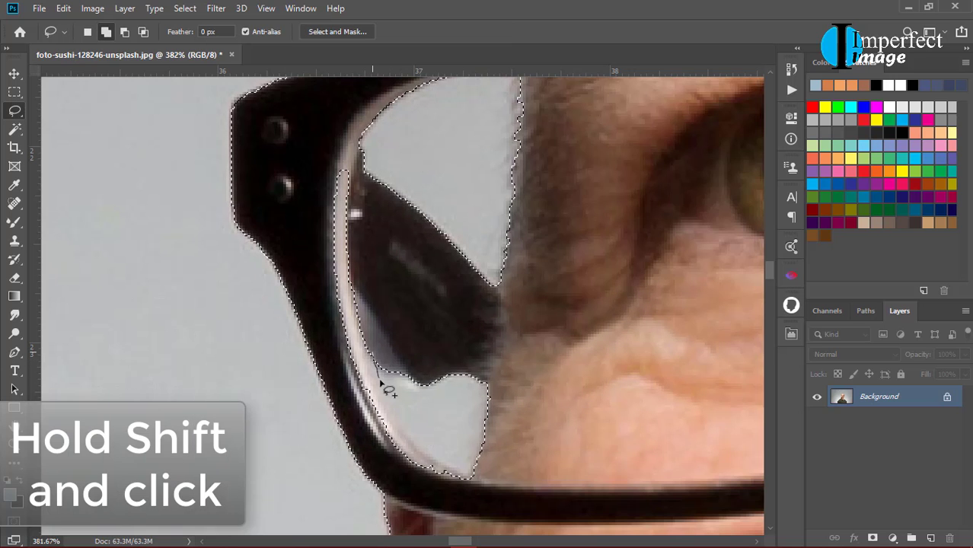
mouse_move(357, 415)
left_mouse_down()
mouse_move(325, 281)
mouse_move(324, 179)
mouse_move(376, 285)
left_mouse_up()
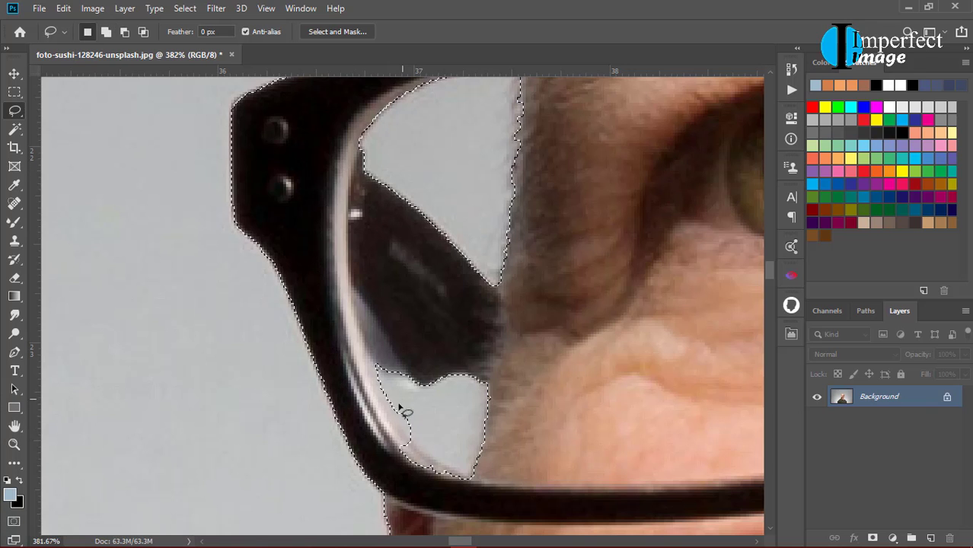
left_click_drag(402, 467, 397, 450)
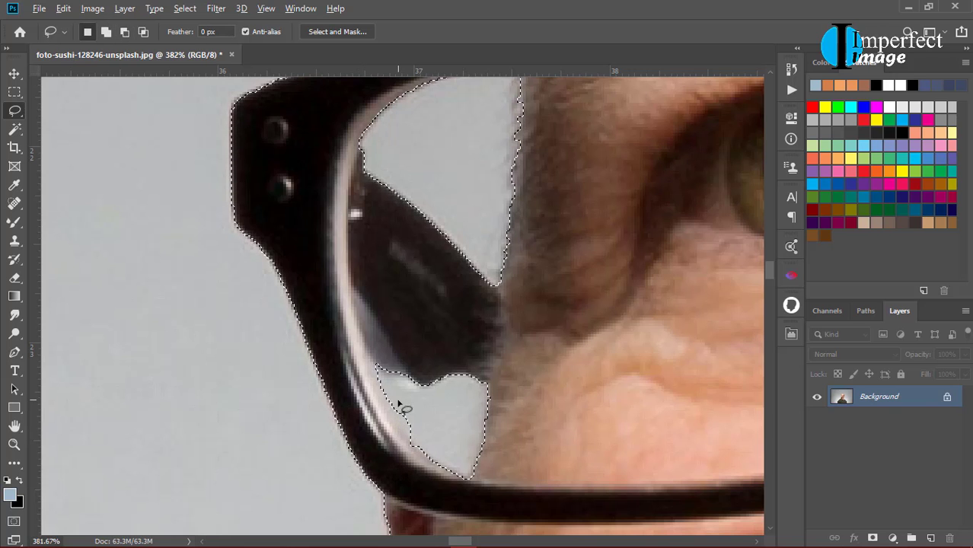
key("z")
left_click_drag(389, 393, 409, 385)
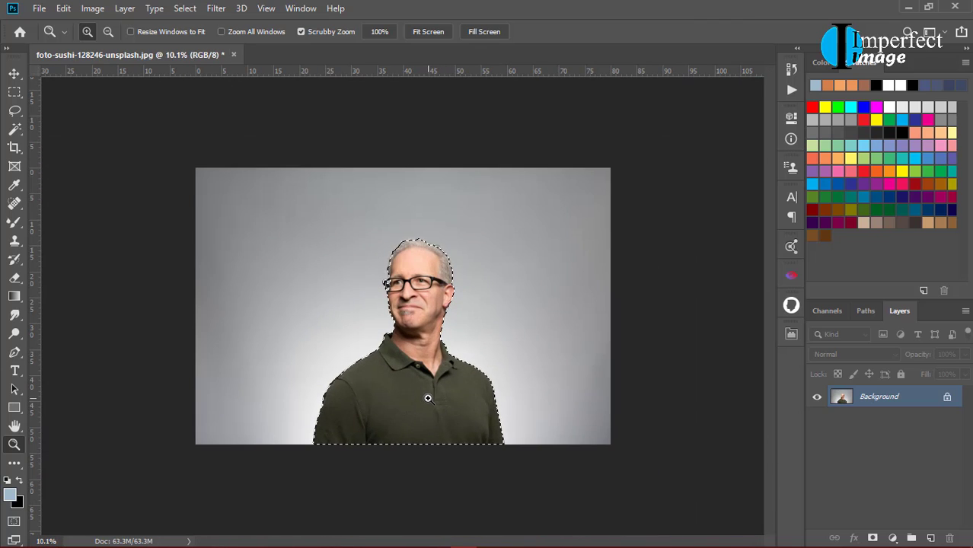
left_click_drag(409, 385, 442, 390)
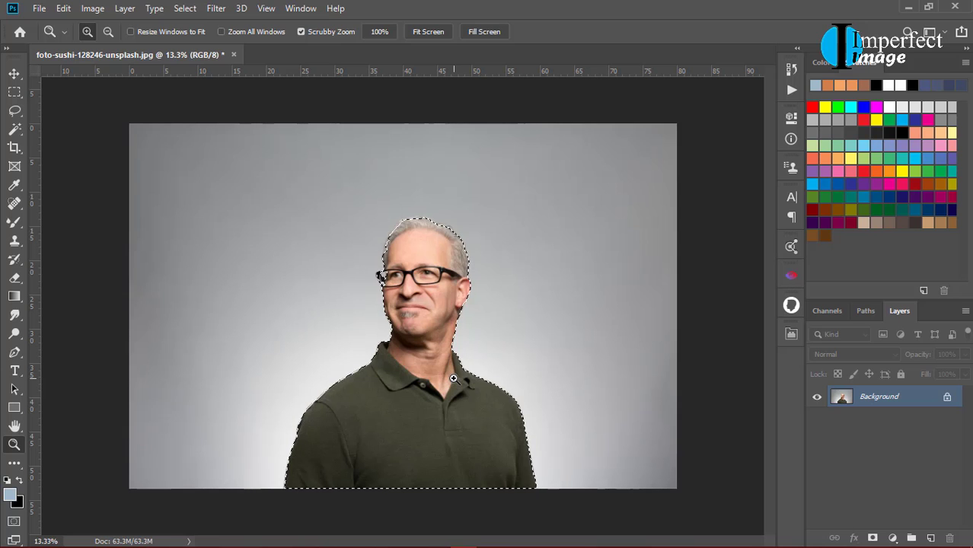
Open Select and Mask on the man's selection from the Select menu.
left_click(199, 8)
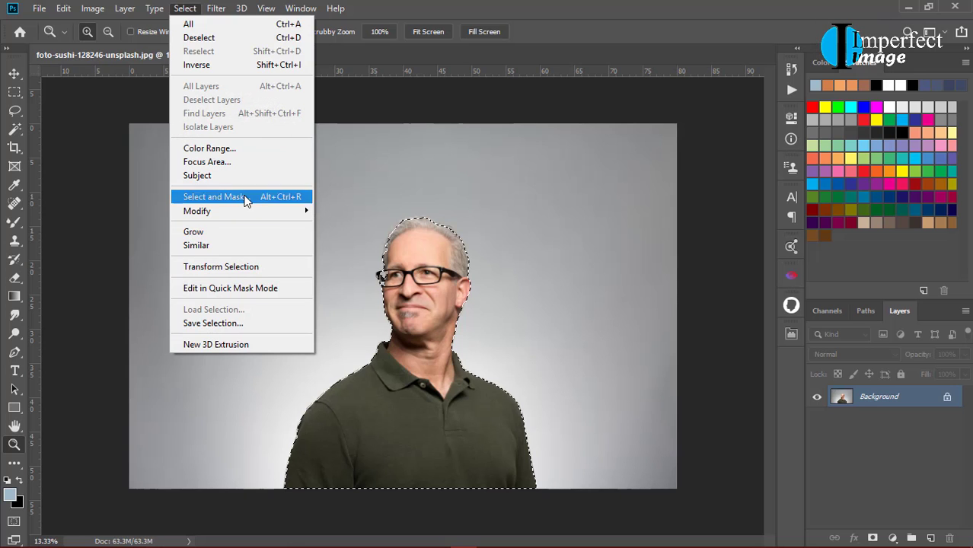
left_click(245, 197)
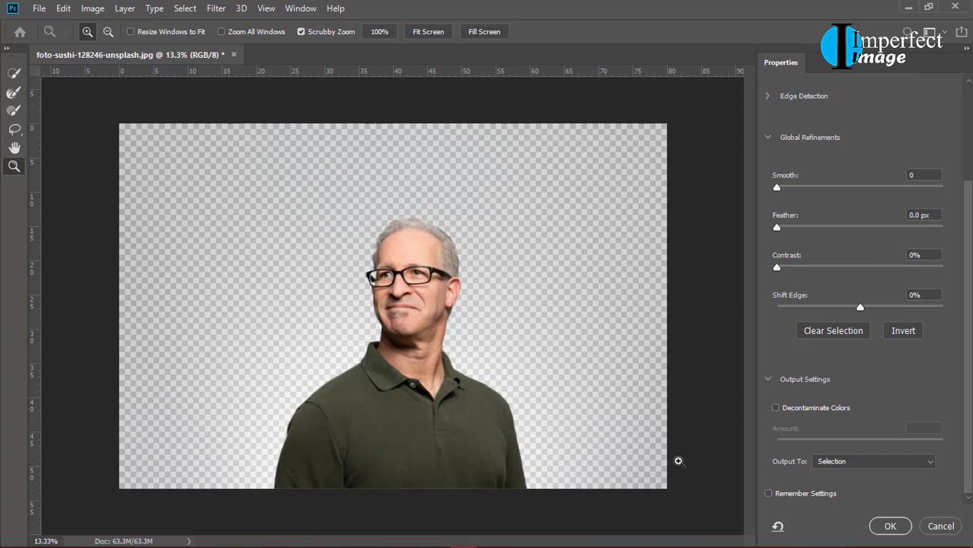
left_click(942, 526)
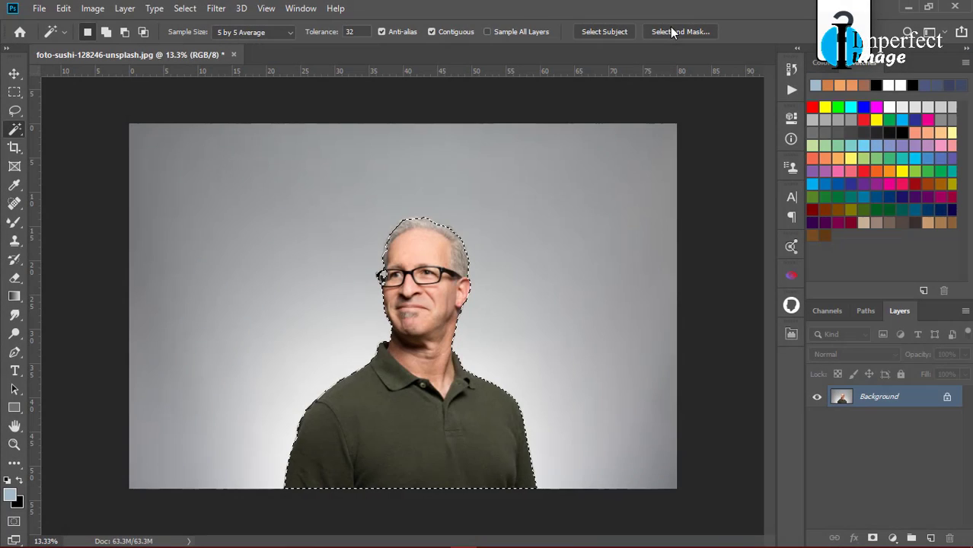
left_click(670, 32)
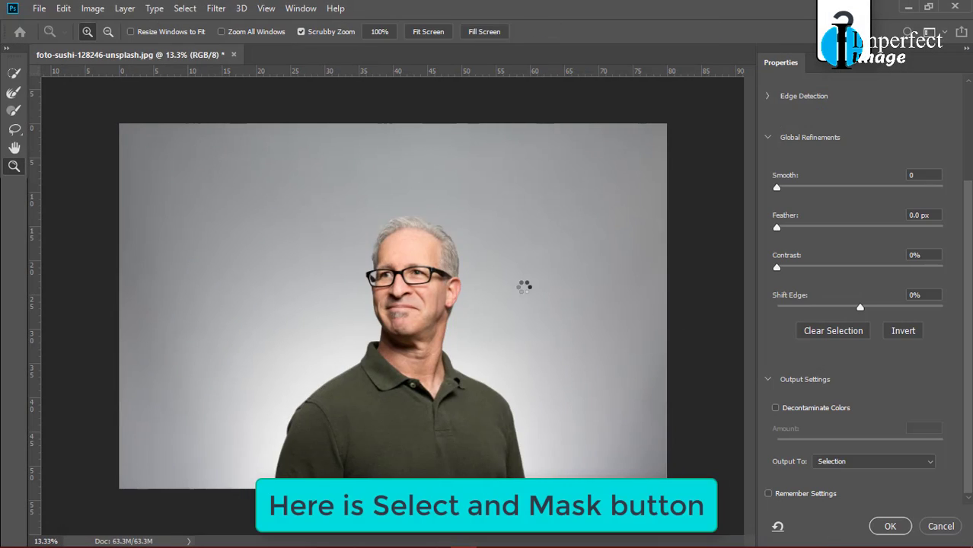
Zoom in on the man's head and ear in the Select and Mask preview.
mouse_move(420, 220)
left_mouse_down()
mouse_move(553, 317)
mouse_move(538, 365)
mouse_move(495, 282)
left_mouse_up()
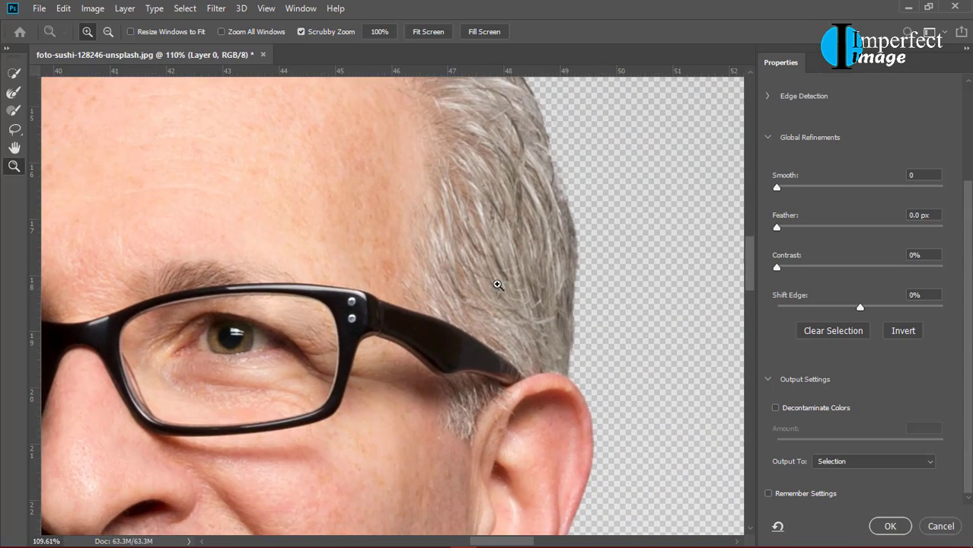
left_click_drag(560, 452, 537, 271)
scroll(514, 365, "down", 2)
scroll(513, 317, "down", 1)
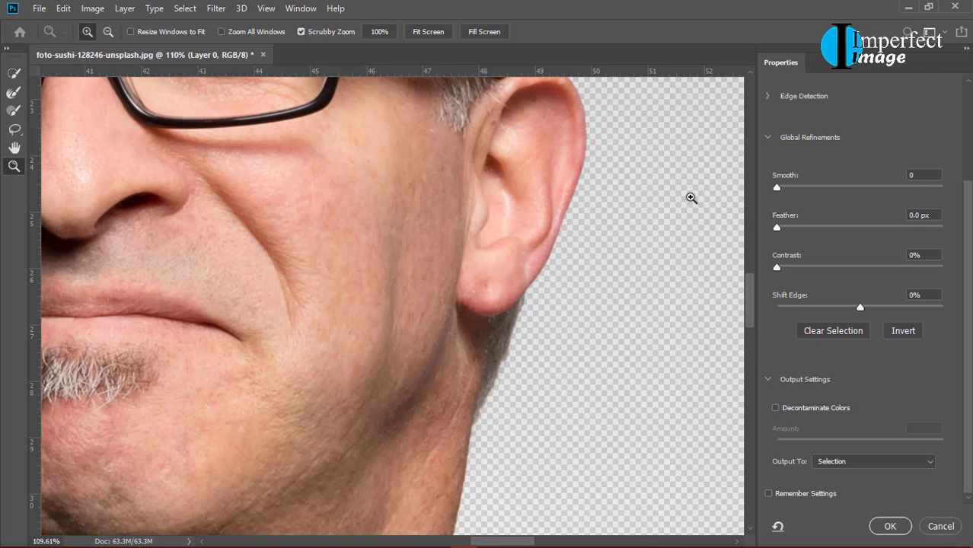
scroll(875, 253, "up", 2)
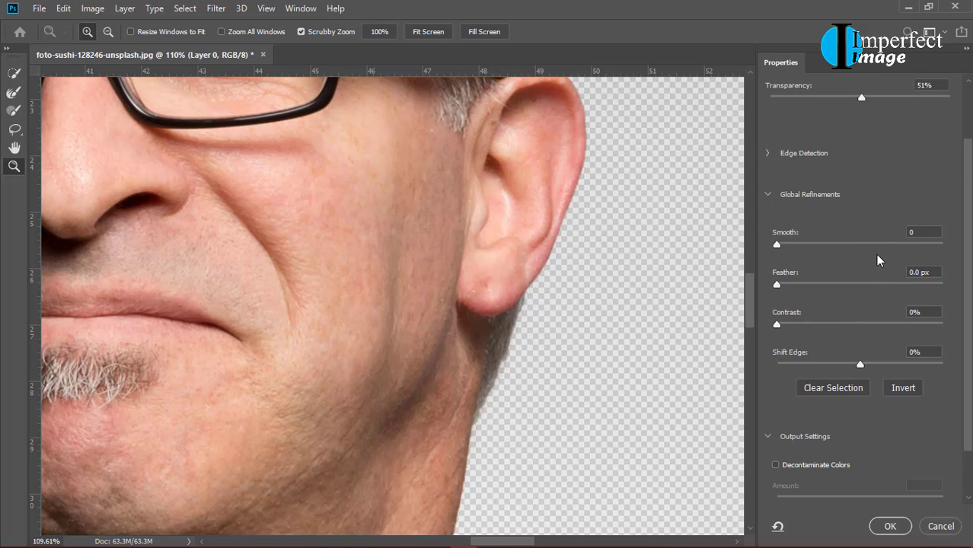
scroll(828, 220, "up", 2)
scroll(831, 223, "up", 1)
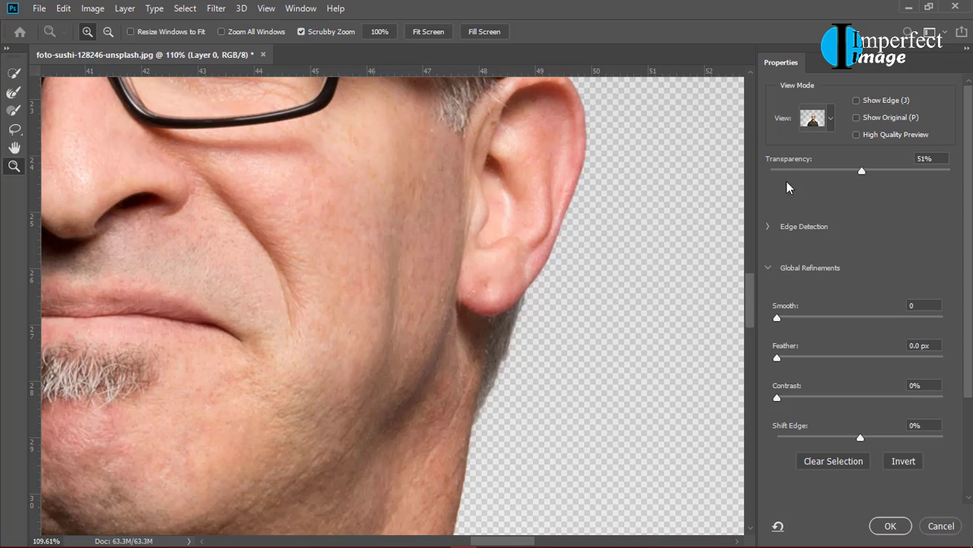
scroll(421, 312, "down", 5)
scroll(422, 312, "down", 3)
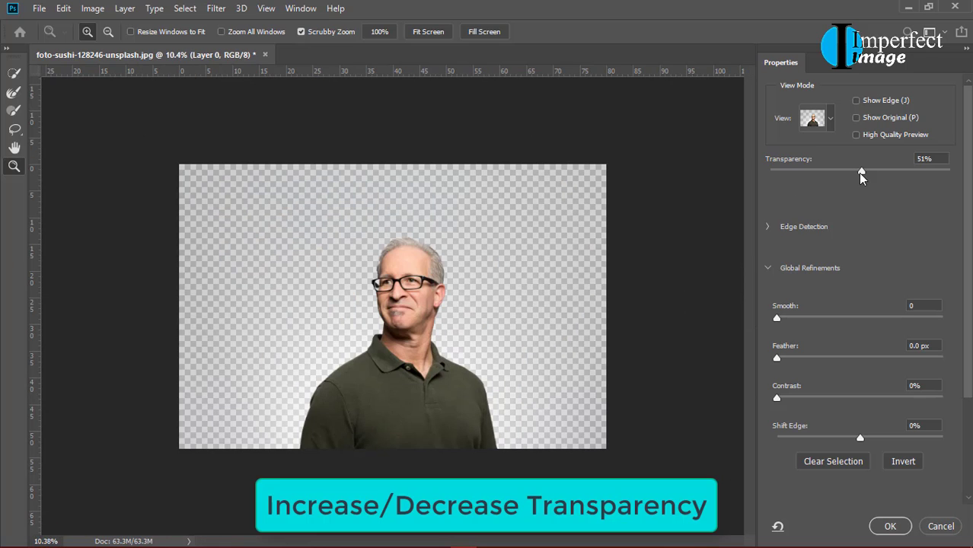
Set the preview Transparency slider to 50%.
left_click_drag(860, 171, 803, 172)
left_click_drag(878, 177, 709, 172)
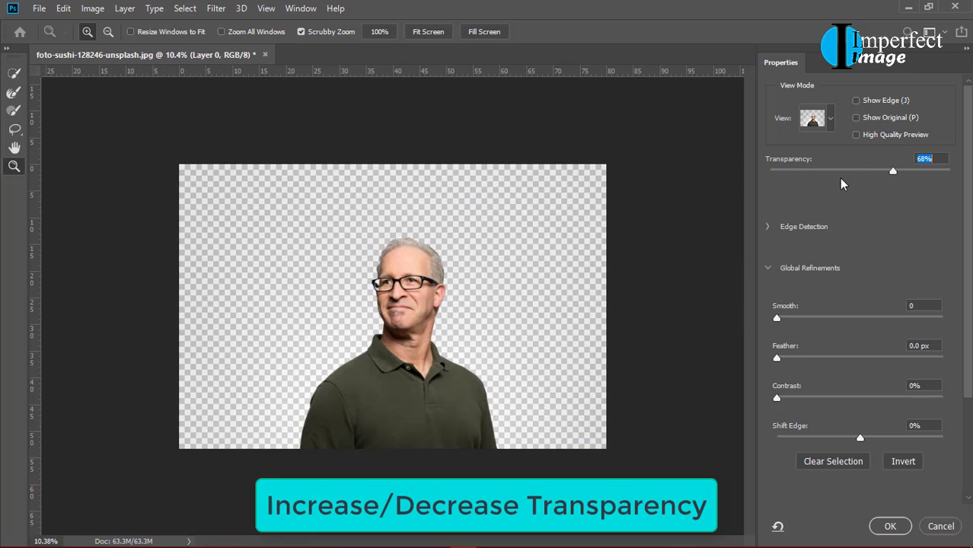
left_click_drag(770, 171, 852, 169)
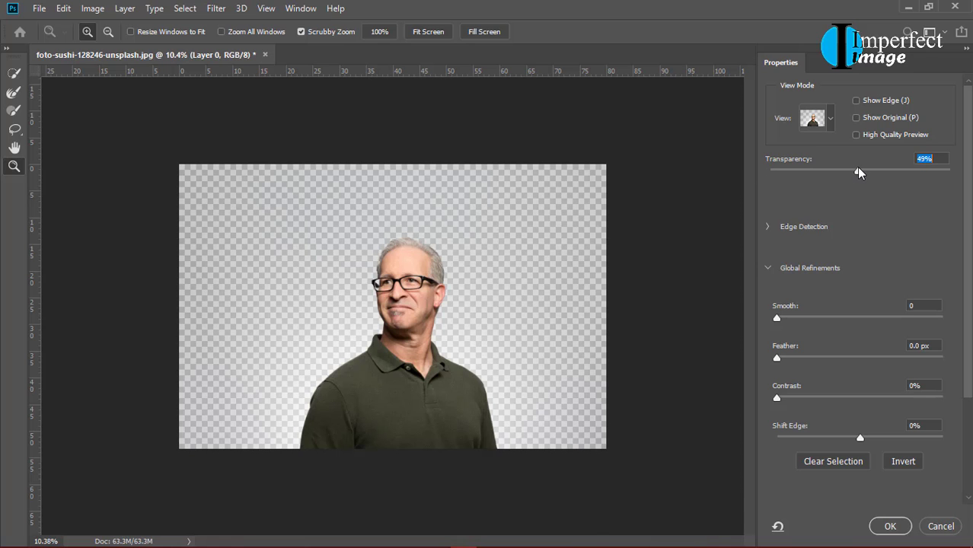
left_click_drag(856, 169, 858, 169)
left_click_drag(441, 340, 494, 340)
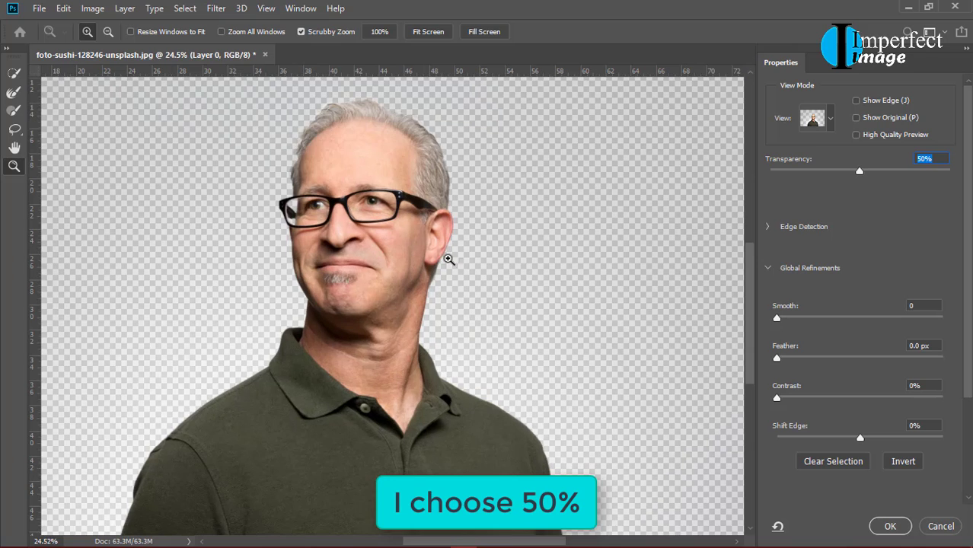
left_click_drag(448, 260, 521, 263)
left_click_drag(441, 344, 432, 341)
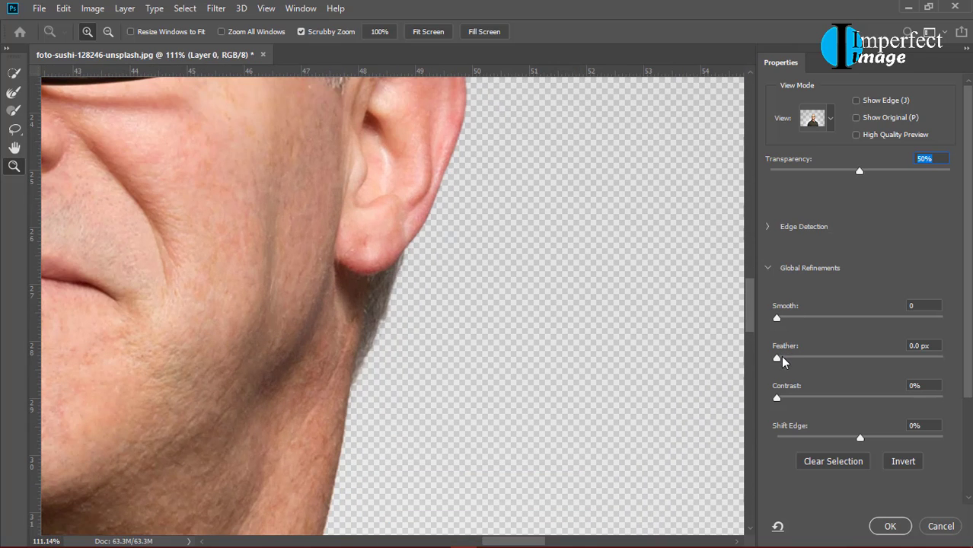
Set Feather to 1.1 px and zoom in on the jaw, ear and hair edge.
left_click_drag(776, 358, 779, 359)
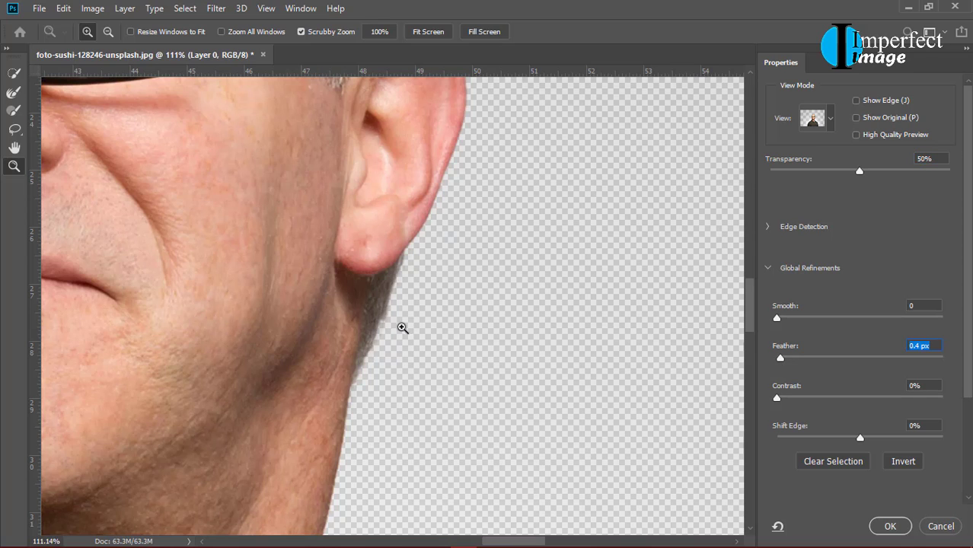
left_click_drag(362, 344, 398, 350)
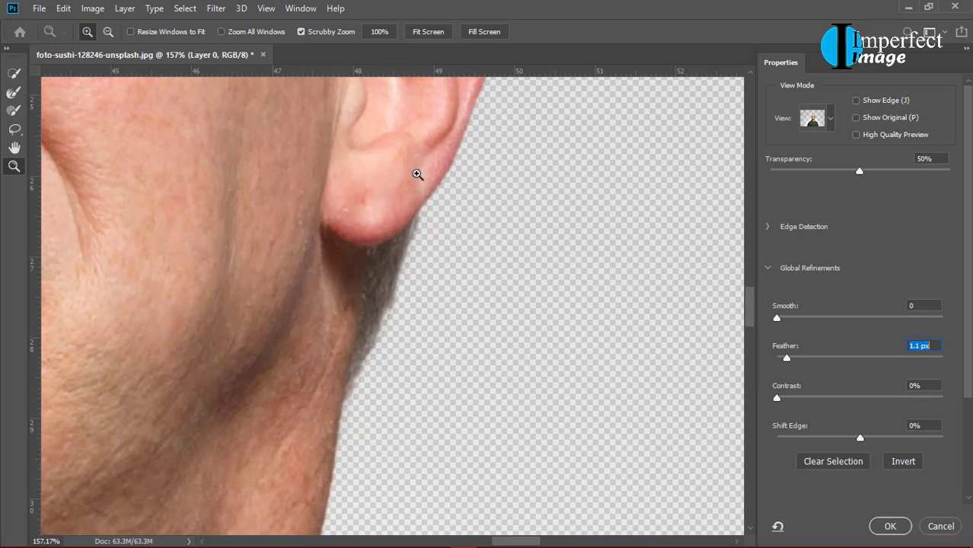
scroll(417, 174, "down", 5)
scroll(418, 195, "up", 3)
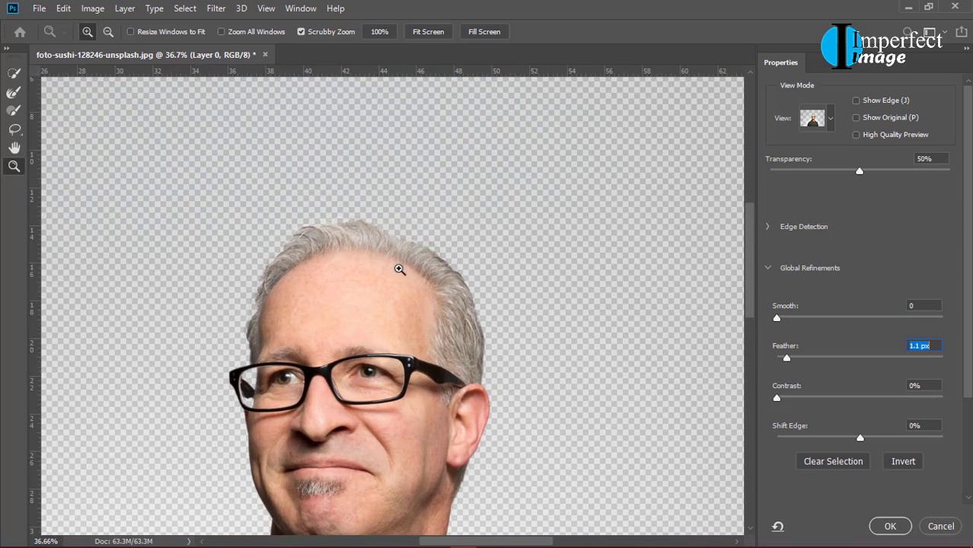
scroll(411, 274, "up", 2)
scroll(371, 264, "up", 2)
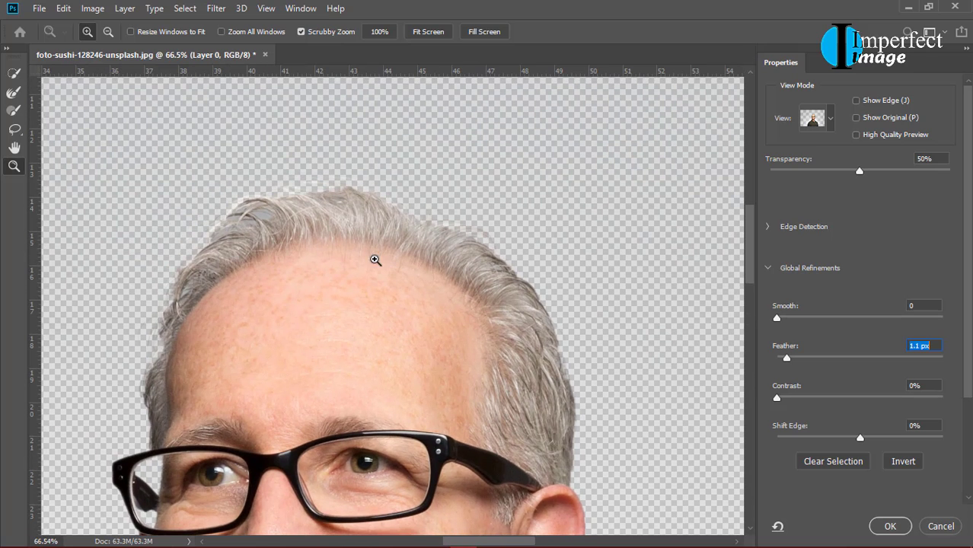
scroll(329, 244, "up", 1)
scroll(280, 229, "up", 1)
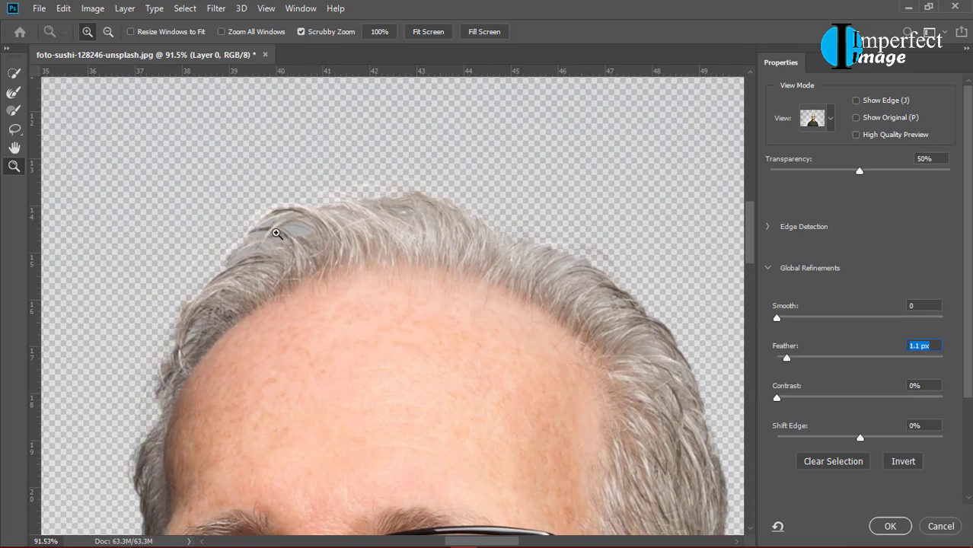
scroll(315, 232, "up", 2)
Paint the hairline with the Refine Edge Brush, enabling High Quality Preview and a smaller brush.
left_click_drag(324, 227, 305, 232)
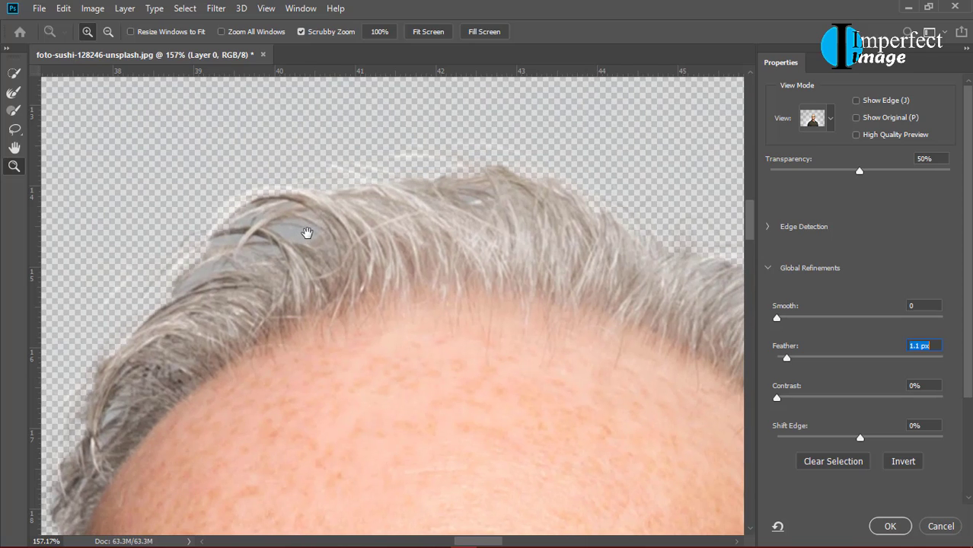
left_click(14, 92)
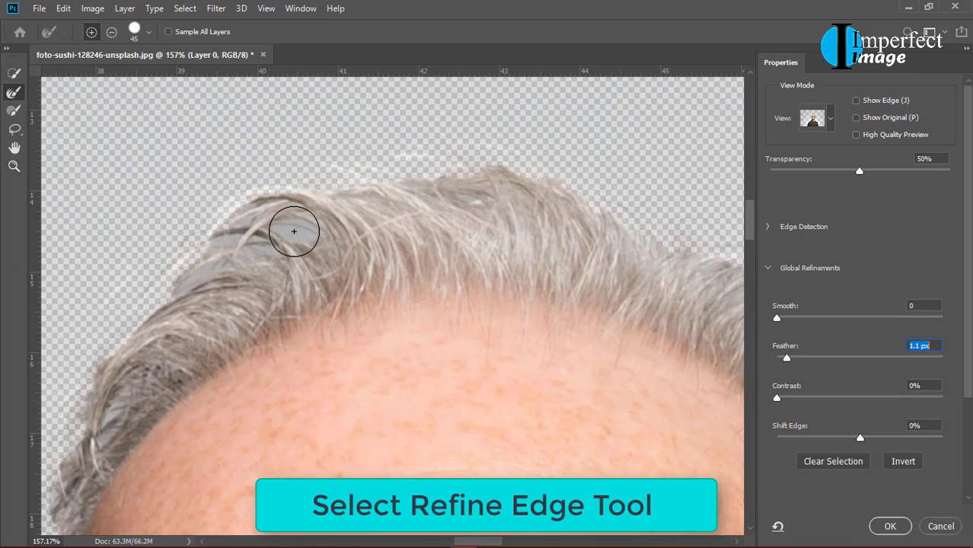
left_click_drag(294, 231, 205, 261)
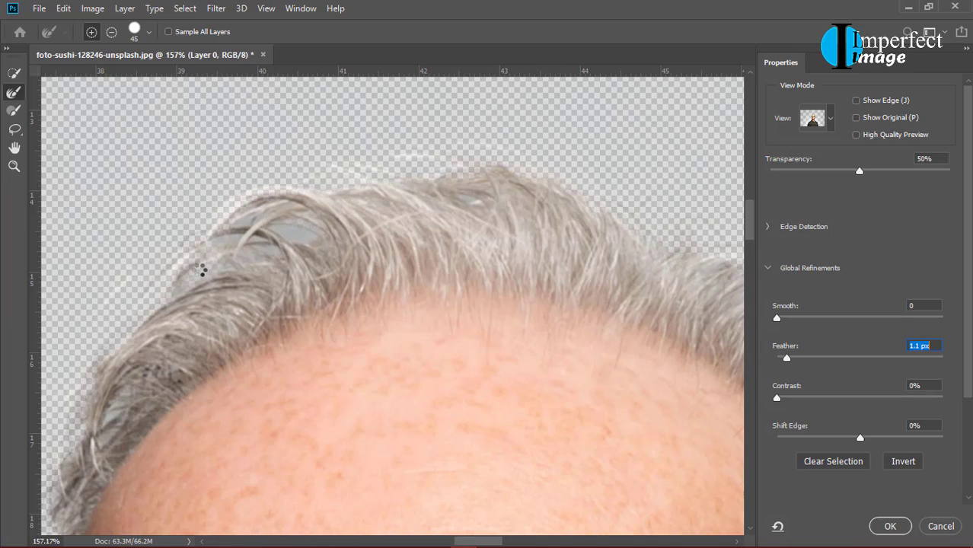
left_click(856, 134)
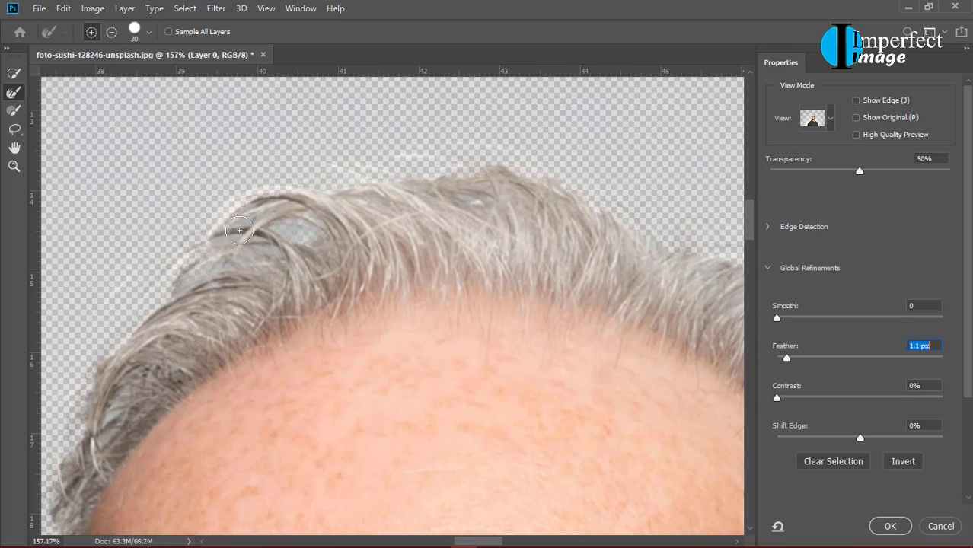
key("bracketleft")
key("bracketleft")
key("bracketleft")
key("bracketleft")
left_click_drag(228, 235, 297, 204)
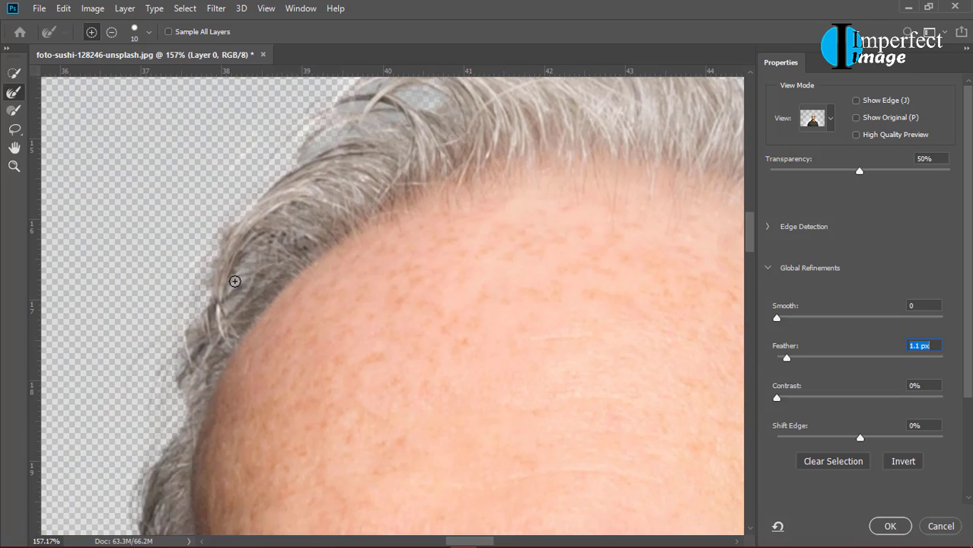
Raise preview Transparency to 100% and clean up the hair halo across the top of the head.
left_click_drag(861, 171, 950, 170)
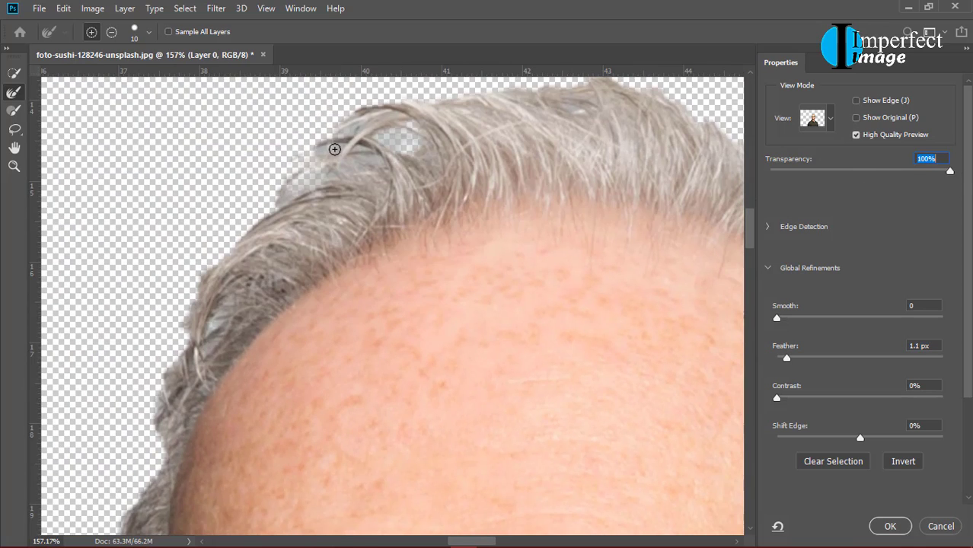
left_click(12, 74)
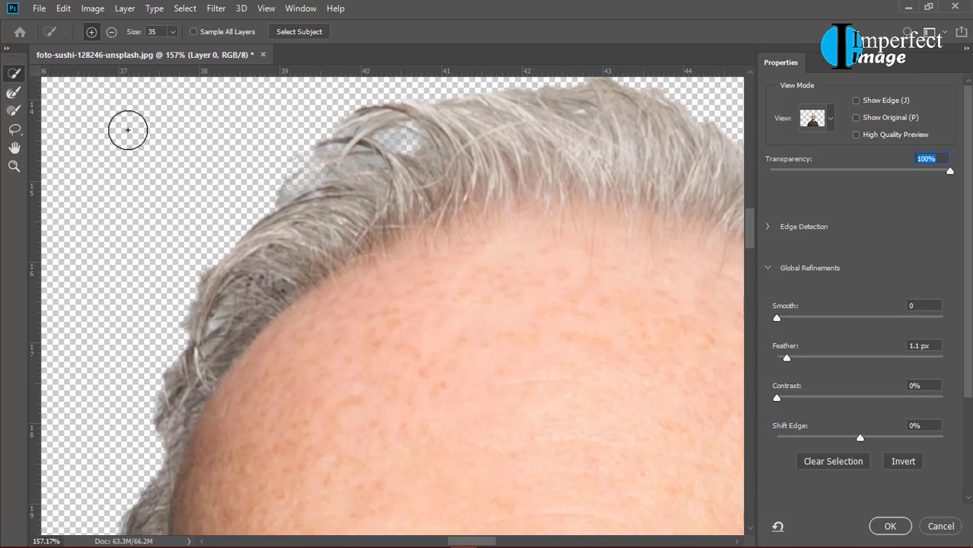
key("z")
mouse_move(163, 181)
left_mouse_down()
mouse_move(404, 192)
mouse_move(412, 167)
left_mouse_up()
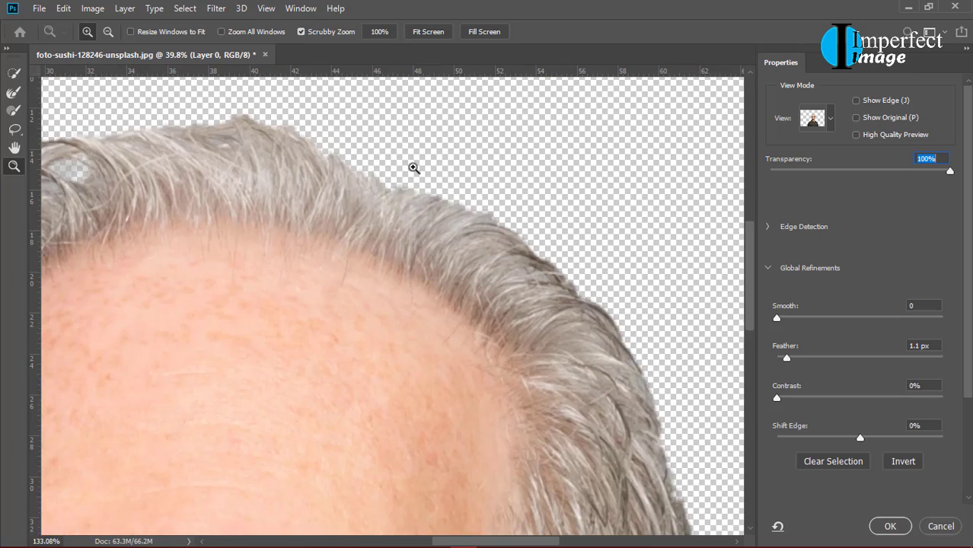
mouse_move(436, 205)
left_mouse_down()
mouse_move(448, 192)
mouse_move(523, 268)
left_mouse_up()
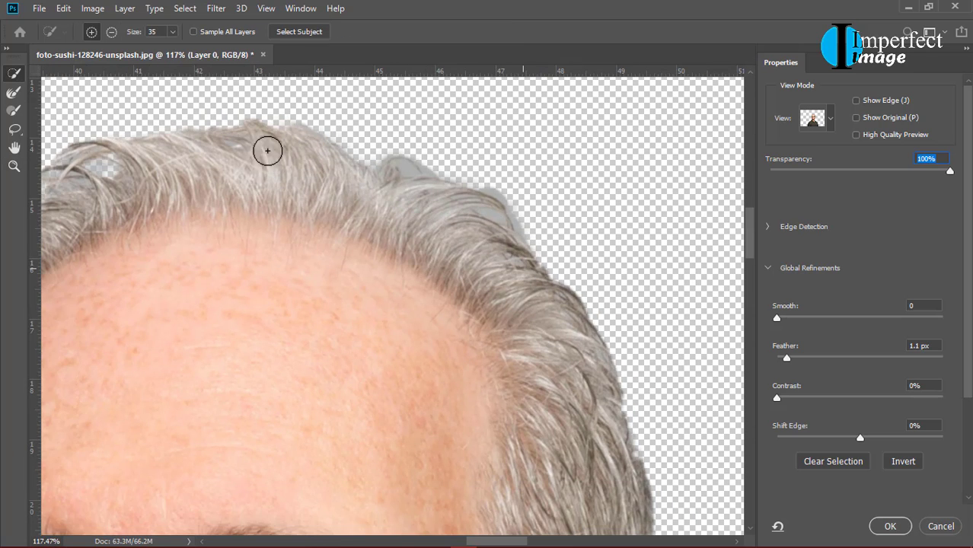
key("r")
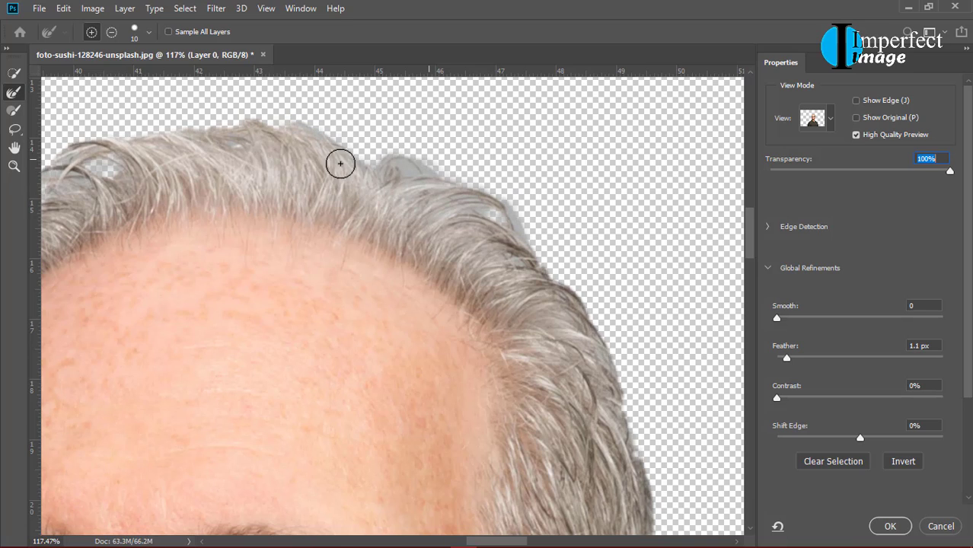
left_click_drag(341, 164, 521, 237)
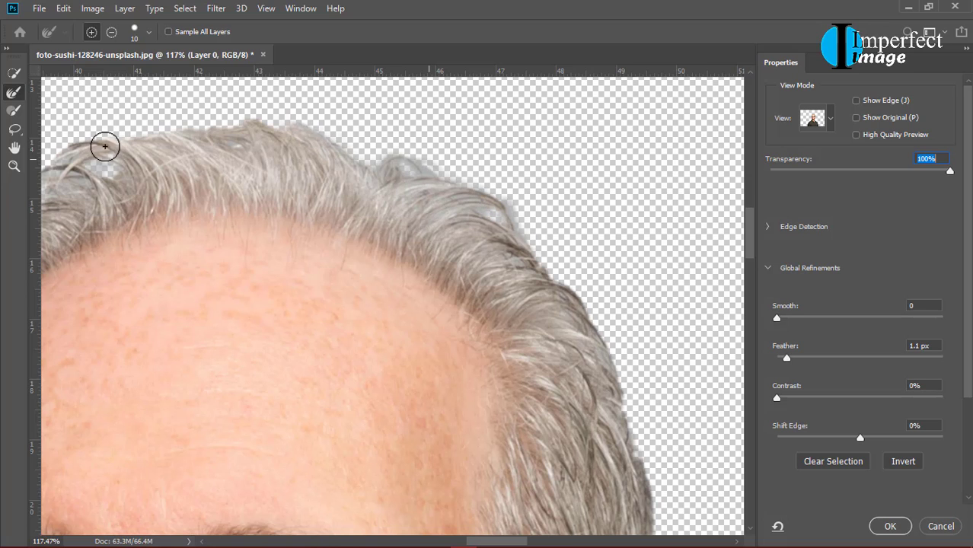
left_click(14, 165)
key("ctrl+0")
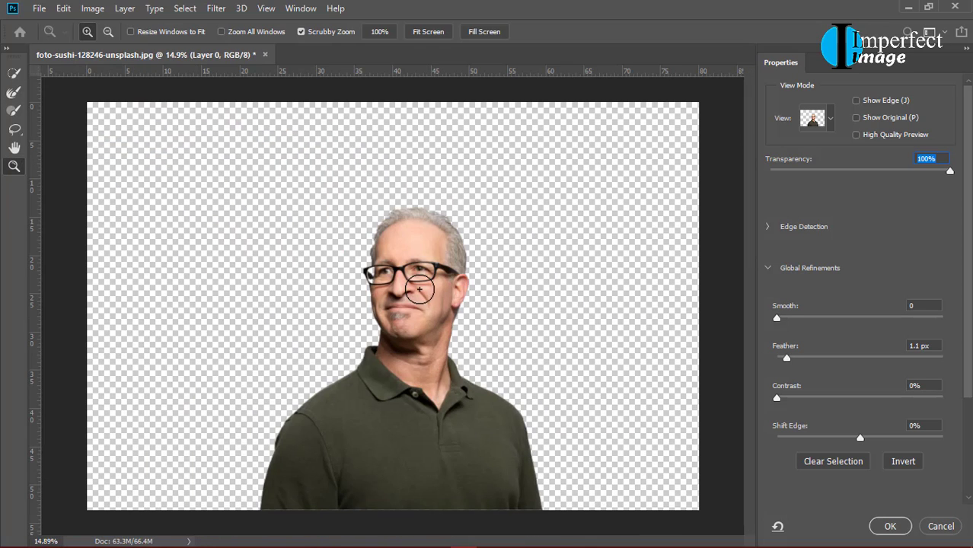
Set Output To: New Layer with Layer Mask and apply the cutout with OK.
scroll(961, 396, "down", 3)
scroll(958, 457, "down", 1)
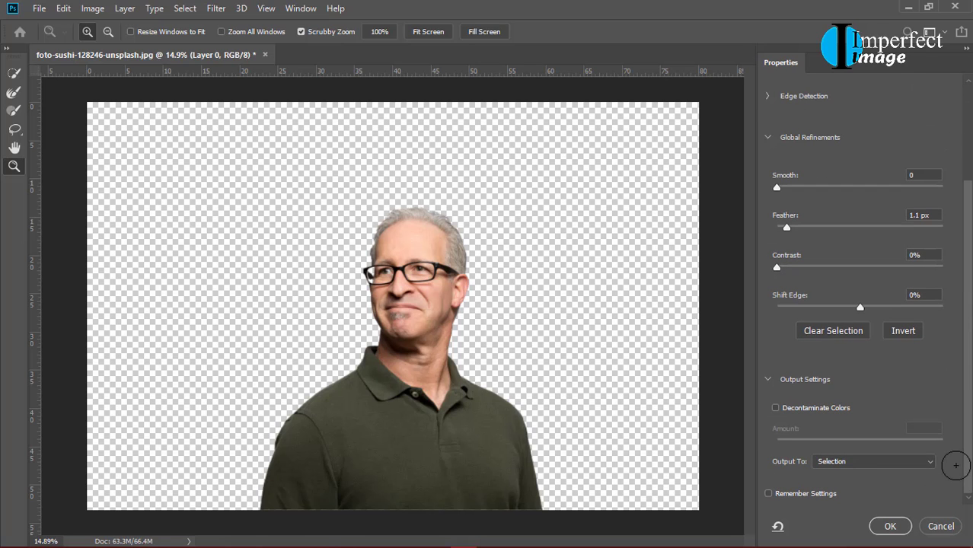
left_click(842, 461)
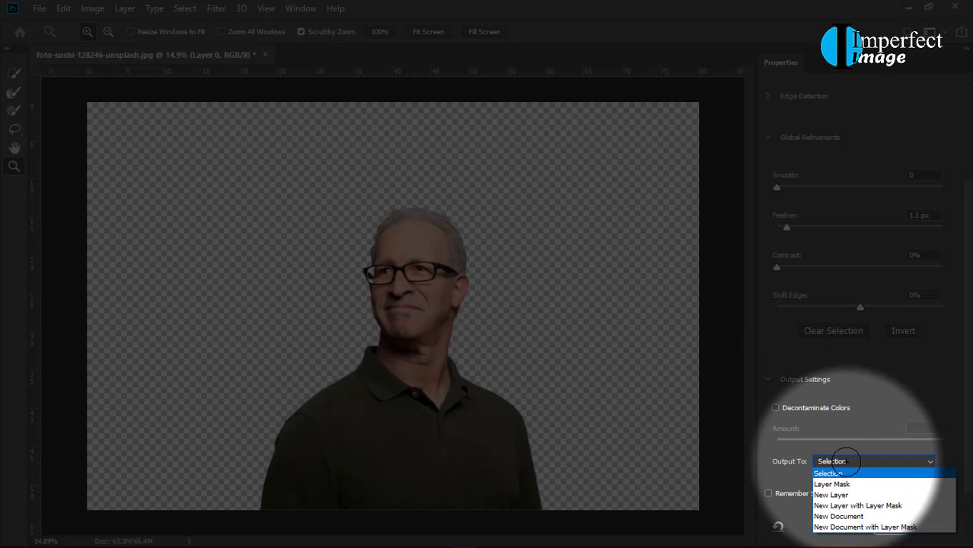
left_click(845, 502)
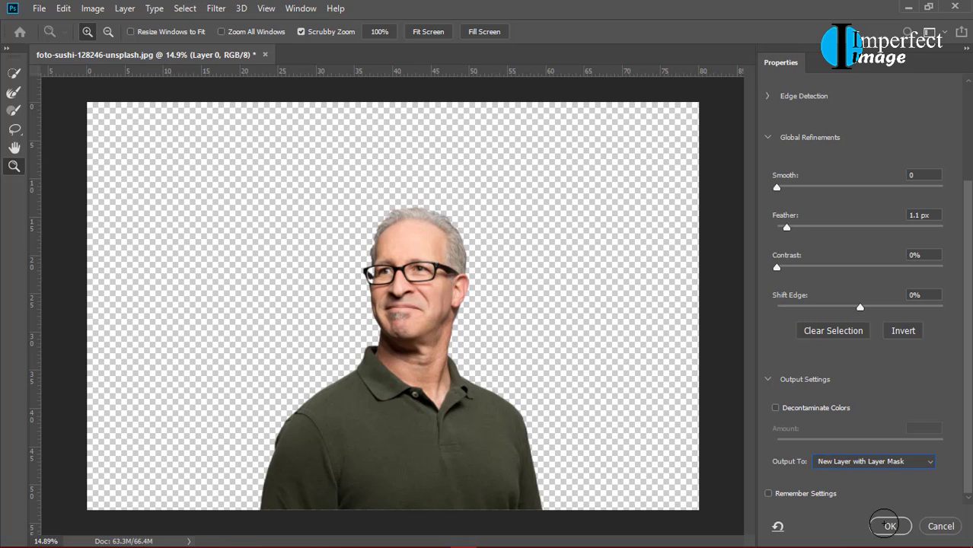
left_click(887, 526)
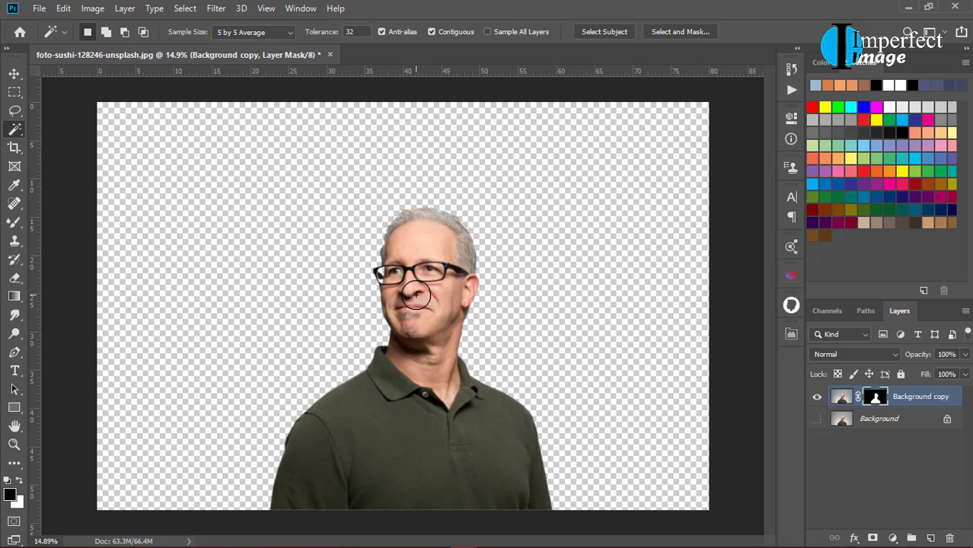
Zoom in on the man's hair and reopen Select and Mask from the Background copy mask thumbnail.
key("z")
left_click_drag(410, 311, 460, 383)
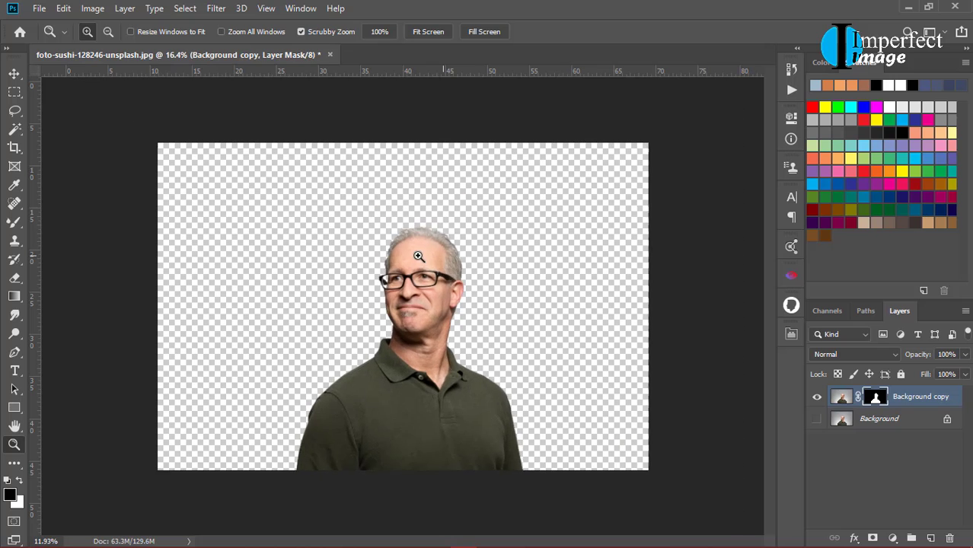
left_click_drag(440, 206, 535, 217)
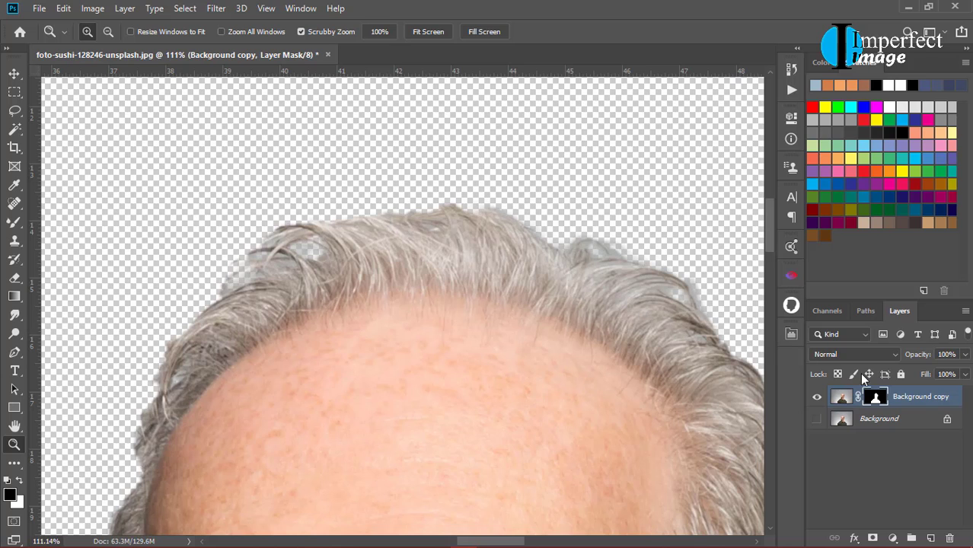
double_click(875, 400)
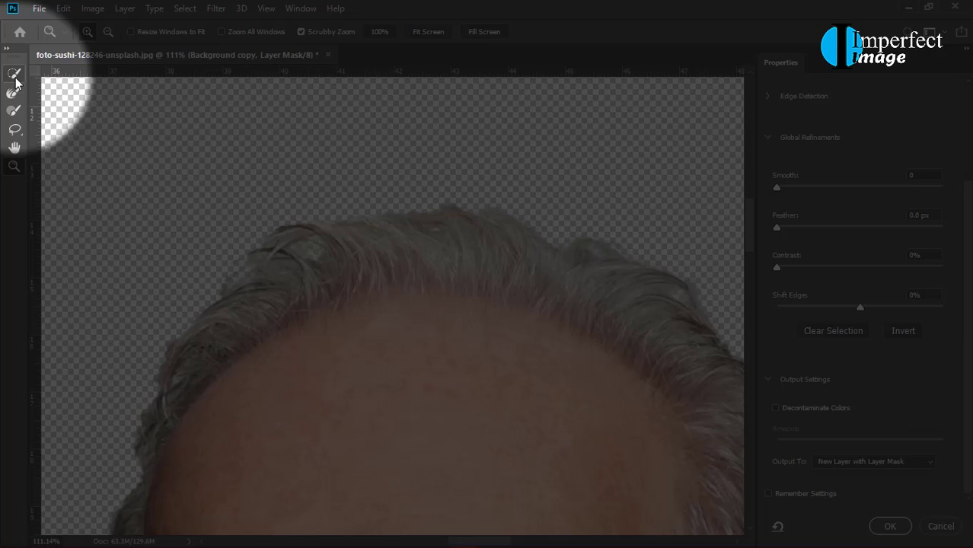
Refine the upper-left hair edge down to the temple with the size-35 Refine Edge Brush.
left_click(13, 72)
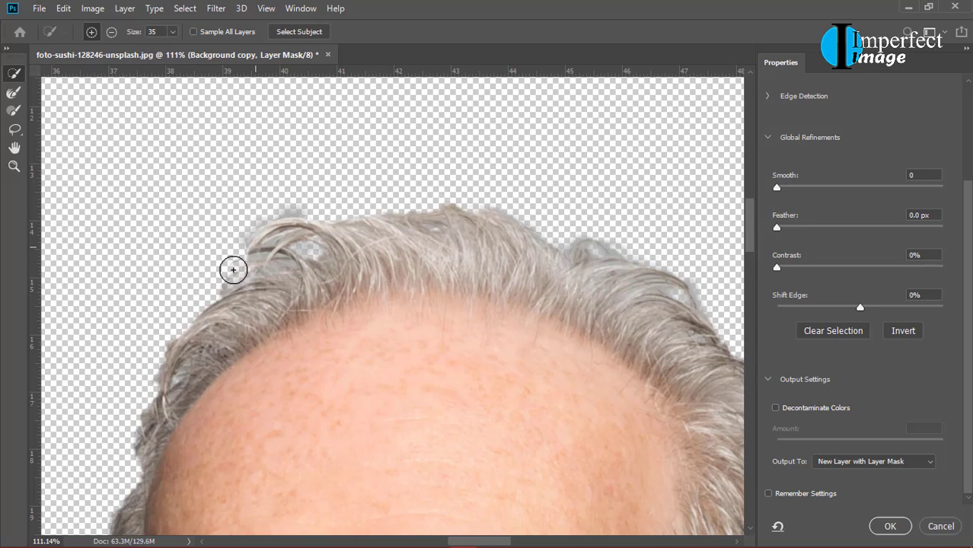
left_click_drag(233, 270, 208, 310)
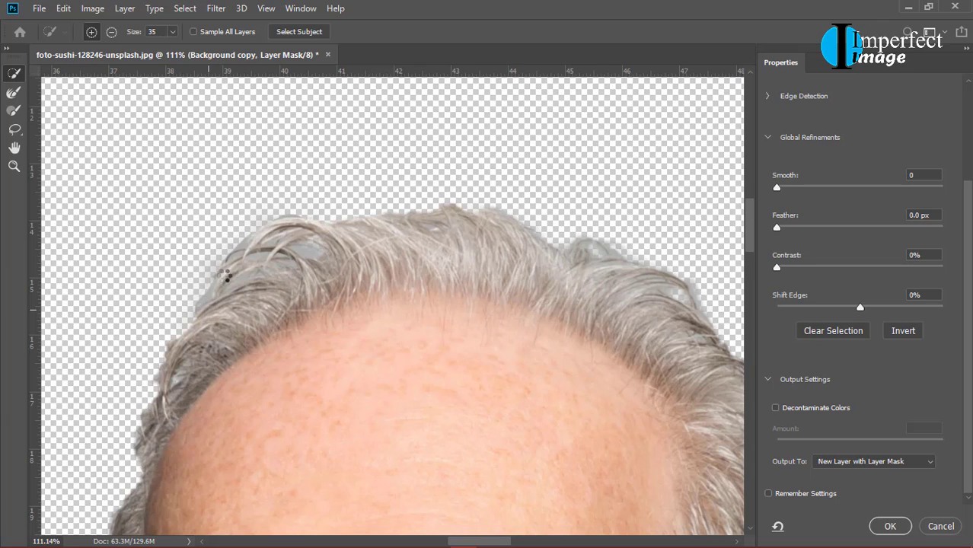
left_click_drag(225, 274, 243, 236)
mouse_move(199, 286)
left_mouse_down()
mouse_move(161, 351)
mouse_move(115, 522)
left_mouse_up()
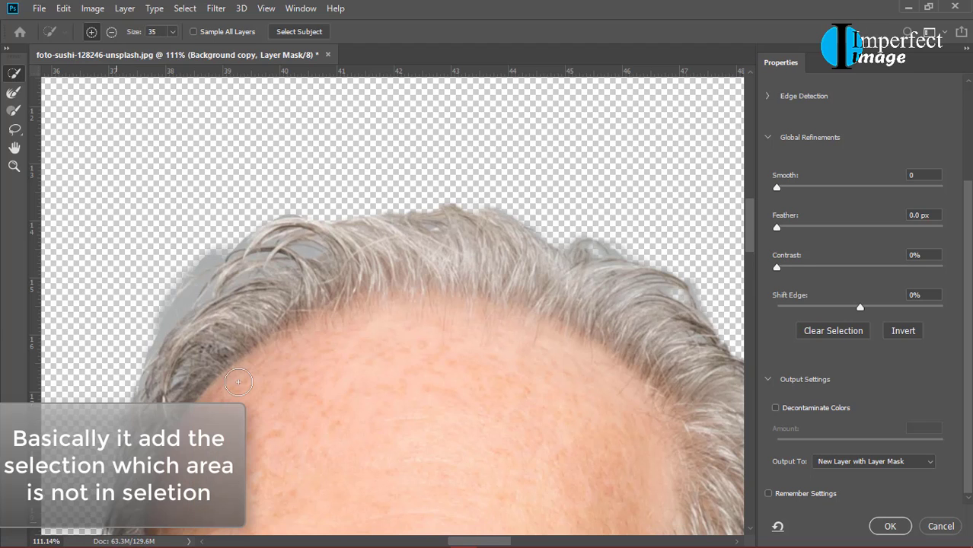
Pan across the top of the hair and refine the right hairline edge.
mouse_move(231, 380)
left_mouse_down()
mouse_move(405, 229)
mouse_move(395, 219)
mouse_move(438, 217)
left_mouse_up()
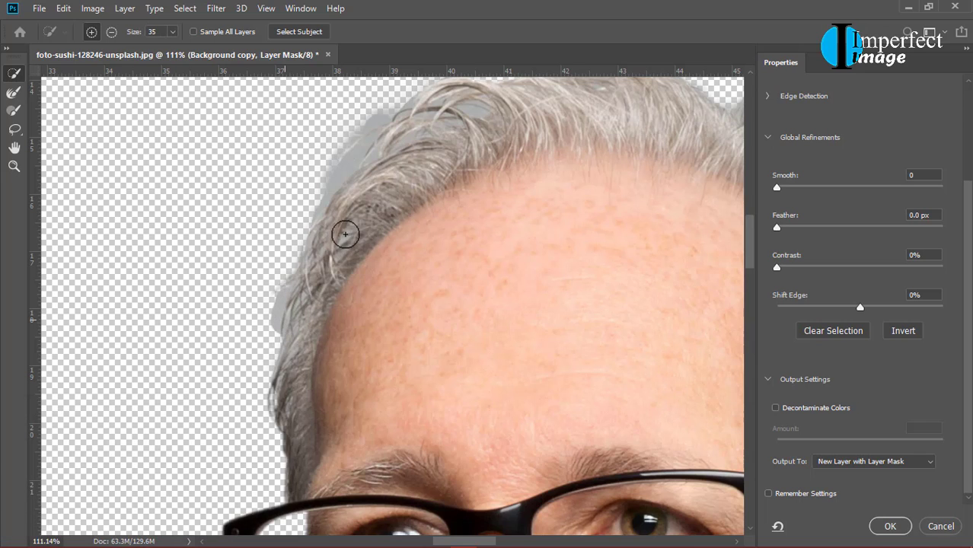
left_click_drag(346, 233, 283, 322)
mouse_move(437, 155)
left_mouse_down()
mouse_move(367, 214)
mouse_move(477, 204)
left_mouse_up()
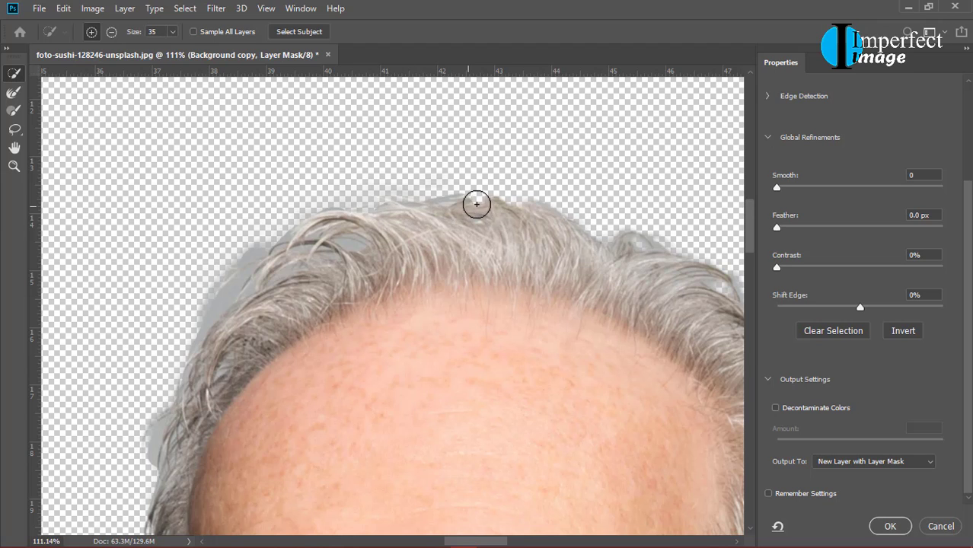
left_click_drag(651, 249, 466, 243)
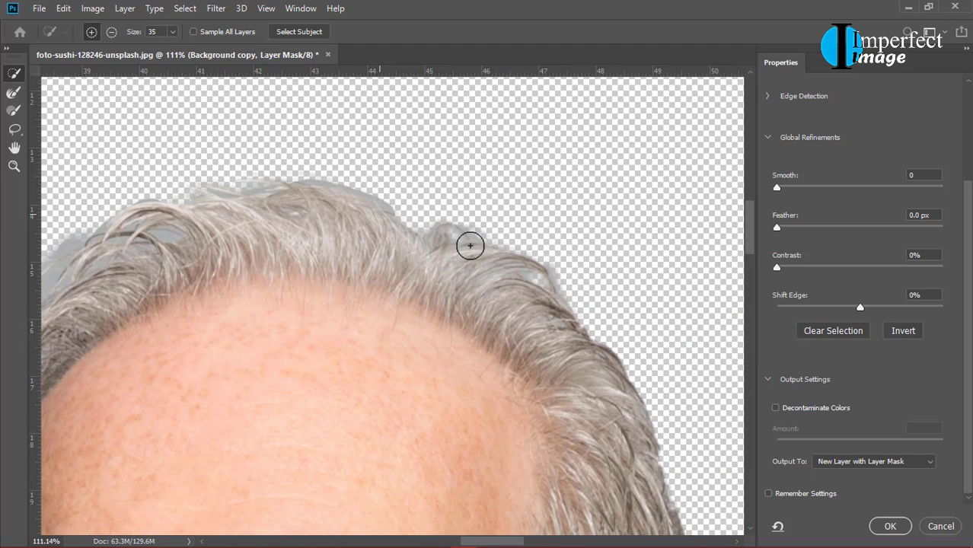
mouse_move(384, 217)
left_mouse_down()
mouse_move(450, 233)
mouse_move(501, 272)
left_mouse_up()
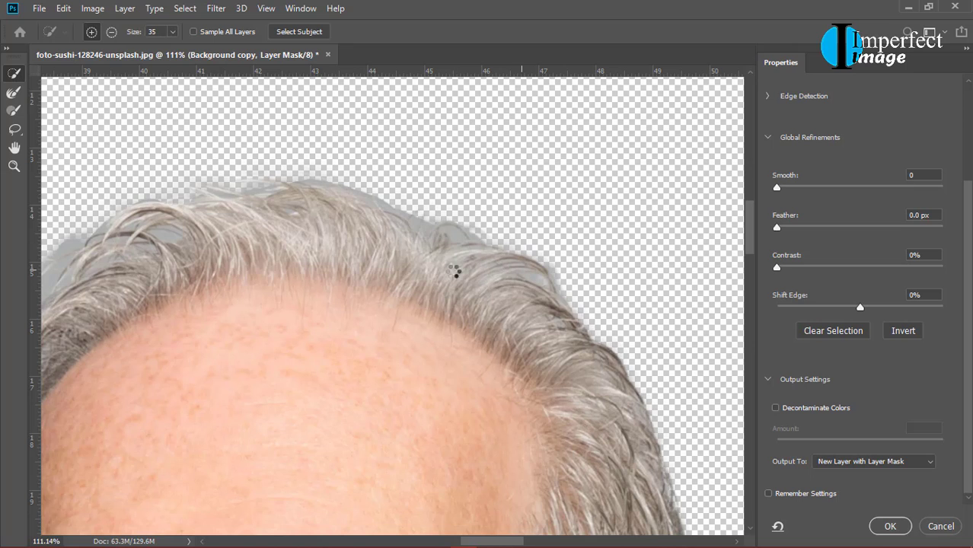
left_click_drag(578, 342, 545, 286)
scroll(457, 304, "left", 5)
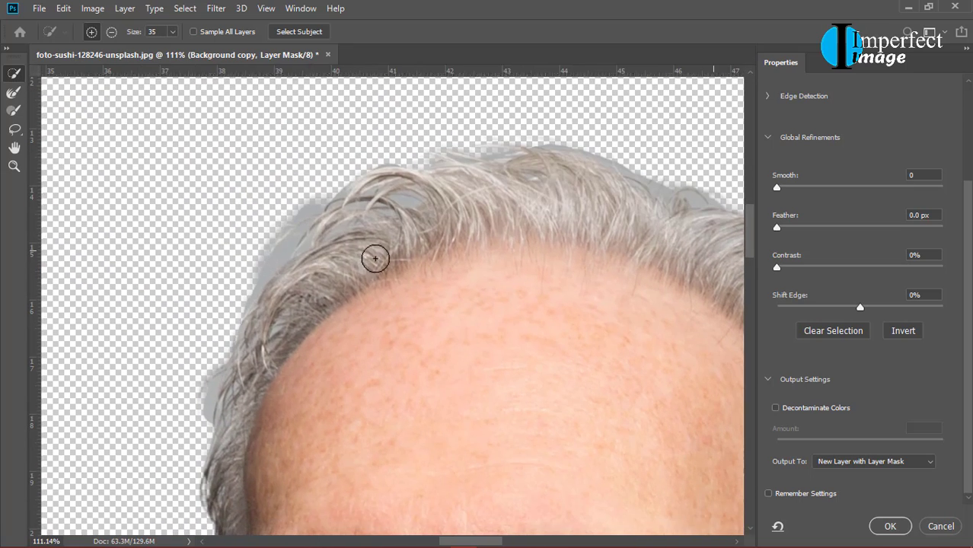
Paint the upper-left hair edges with the Refine Edge Brush enlarged to size 80.
left_click(10, 93)
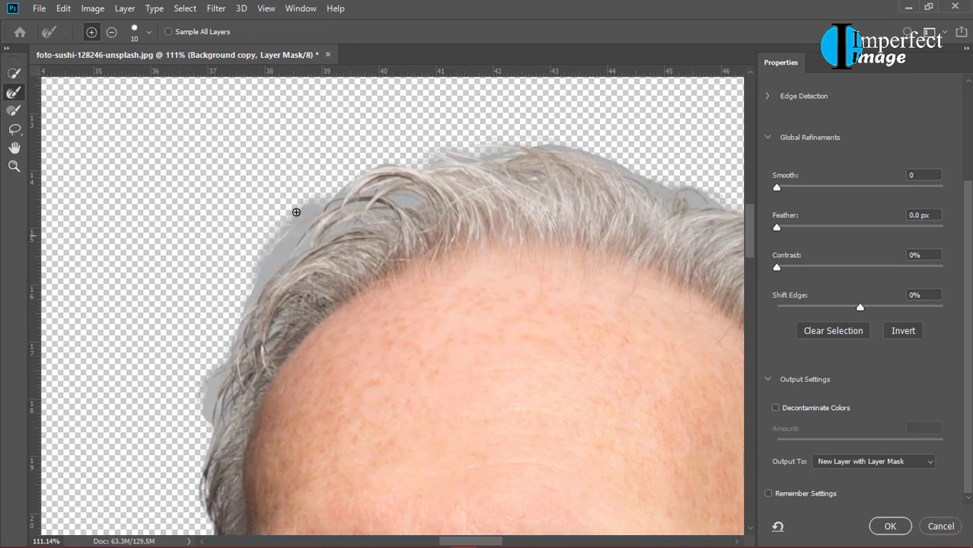
key("bracketright")
key("bracketright")
key("bracketright")
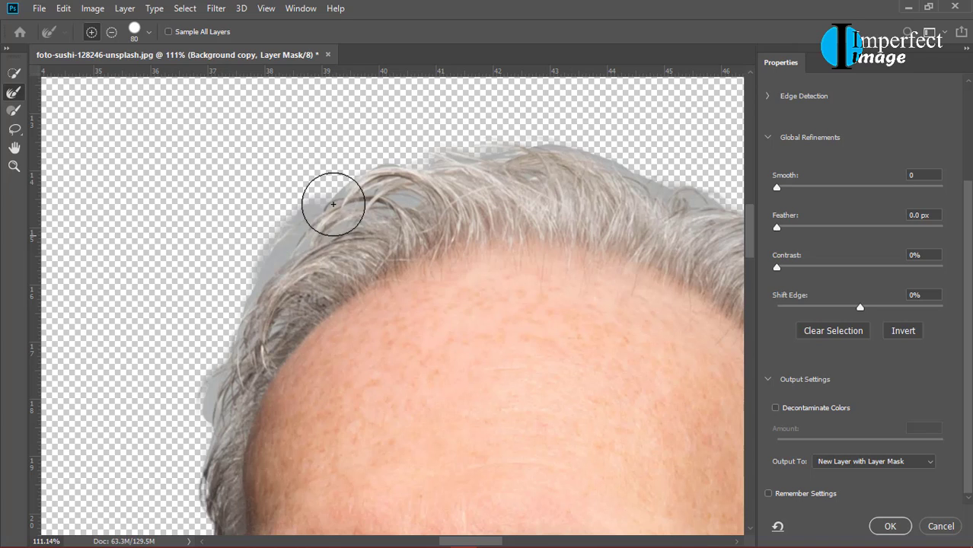
mouse_move(229, 254)
left_mouse_down()
mouse_move(283, 163)
mouse_move(217, 284)
mouse_move(232, 250)
mouse_move(254, 262)
mouse_move(332, 219)
mouse_move(513, 148)
mouse_move(289, 224)
left_mouse_up()
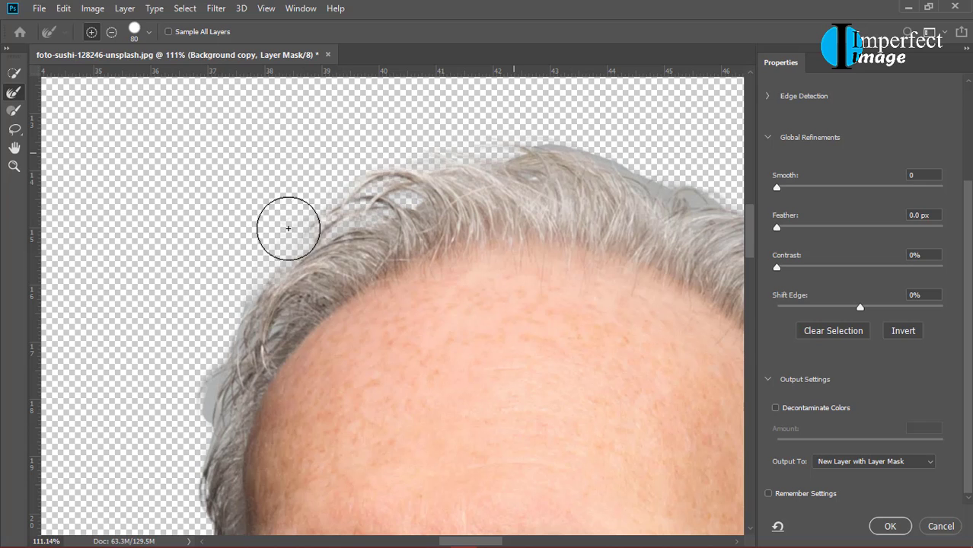
mouse_move(244, 295)
left_mouse_down()
mouse_move(330, 234)
mouse_move(278, 344)
mouse_move(271, 391)
left_mouse_up()
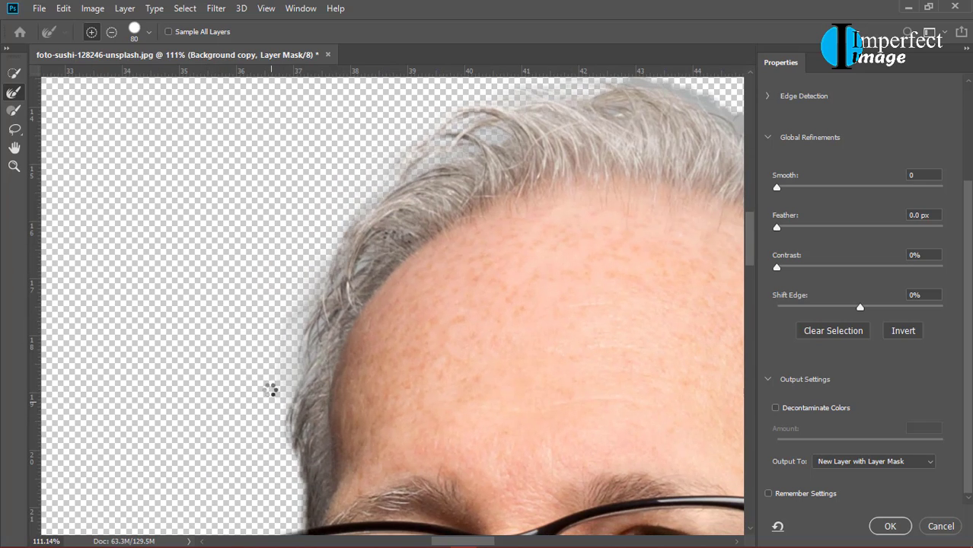
key("z")
mouse_move(321, 245)
left_mouse_down()
mouse_move(382, 207)
mouse_move(505, 210)
left_mouse_up()
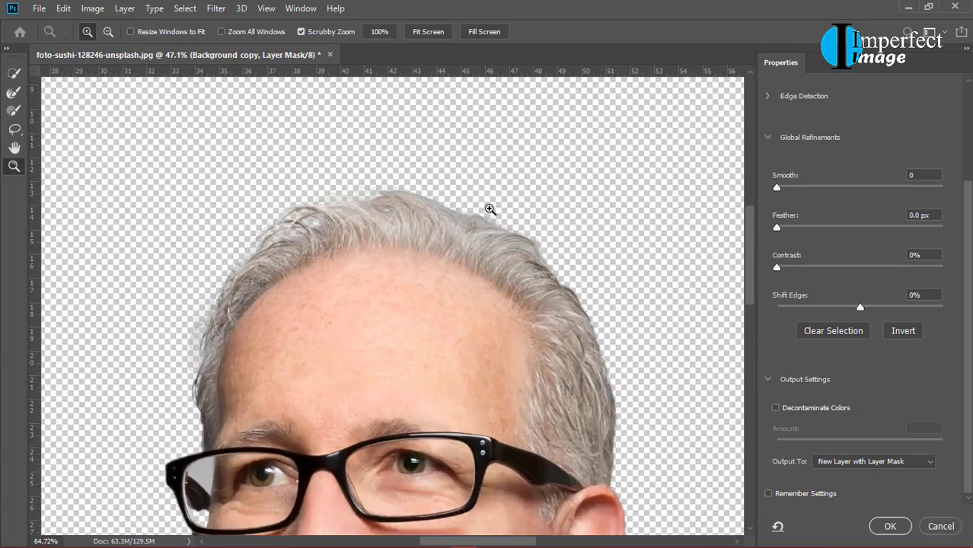
Refine the grey halo on top and the right hair edge, then fit the photo on screen.
key("r")
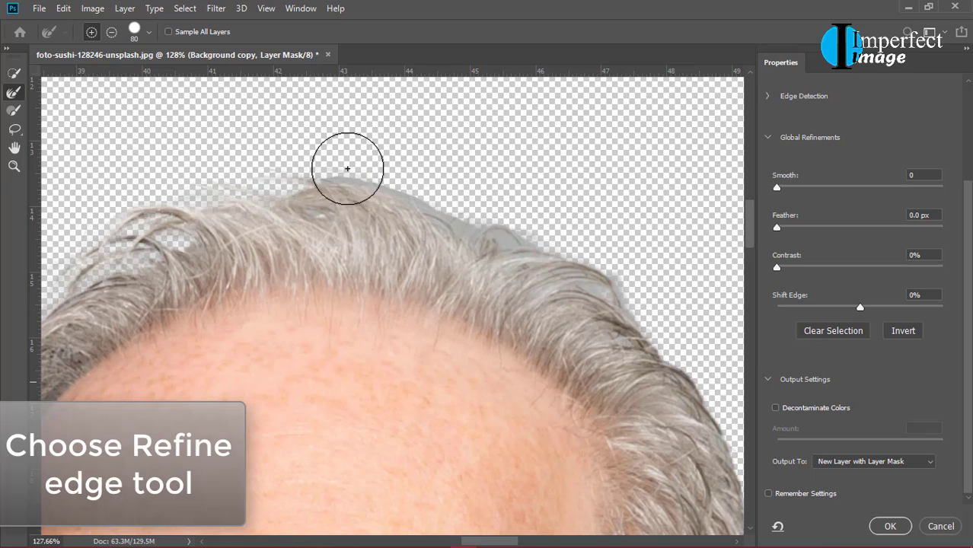
mouse_move(451, 204)
left_mouse_down()
mouse_move(516, 230)
mouse_move(471, 257)
mouse_move(495, 261)
mouse_move(467, 227)
mouse_move(349, 163)
left_mouse_up()
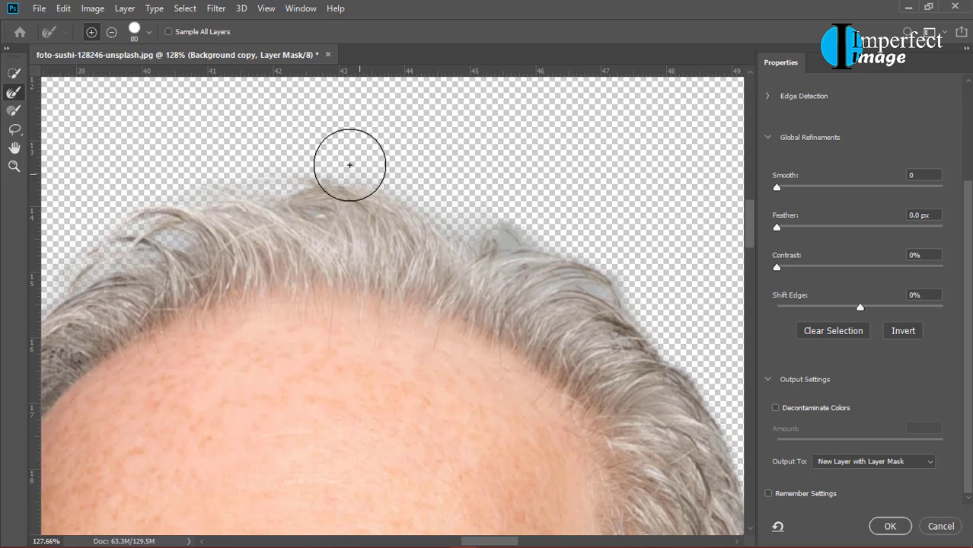
mouse_move(506, 261)
left_mouse_down()
mouse_move(462, 217)
mouse_move(484, 184)
left_mouse_up()
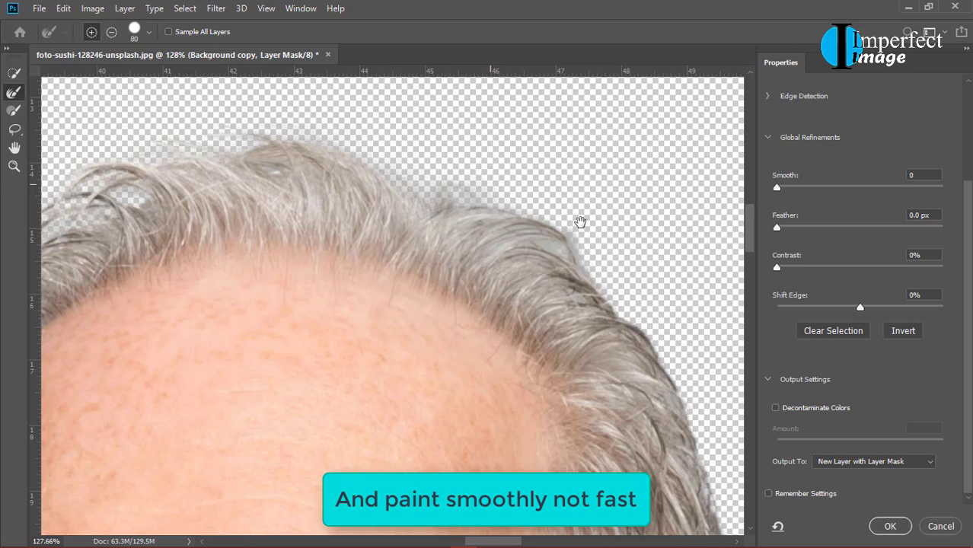
left_click_drag(580, 219, 499, 160)
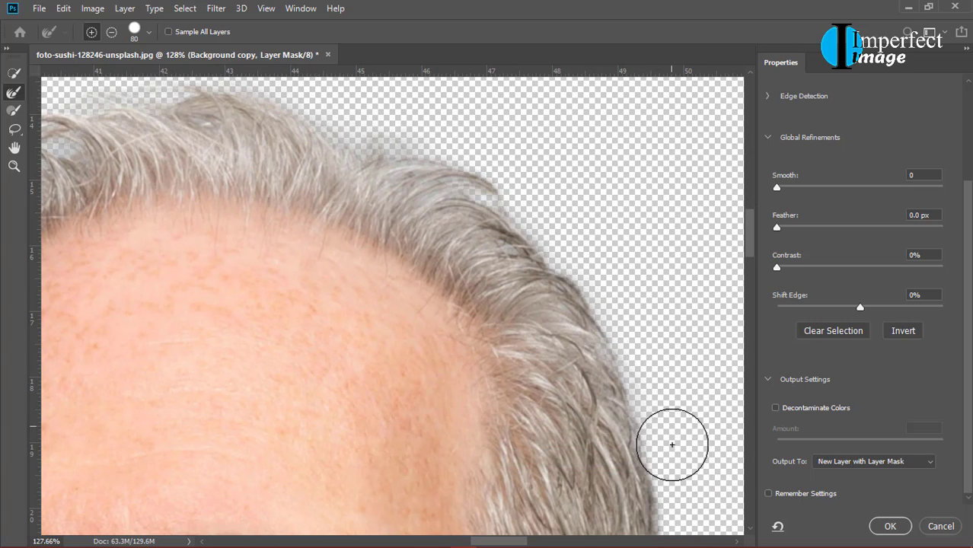
key("z")
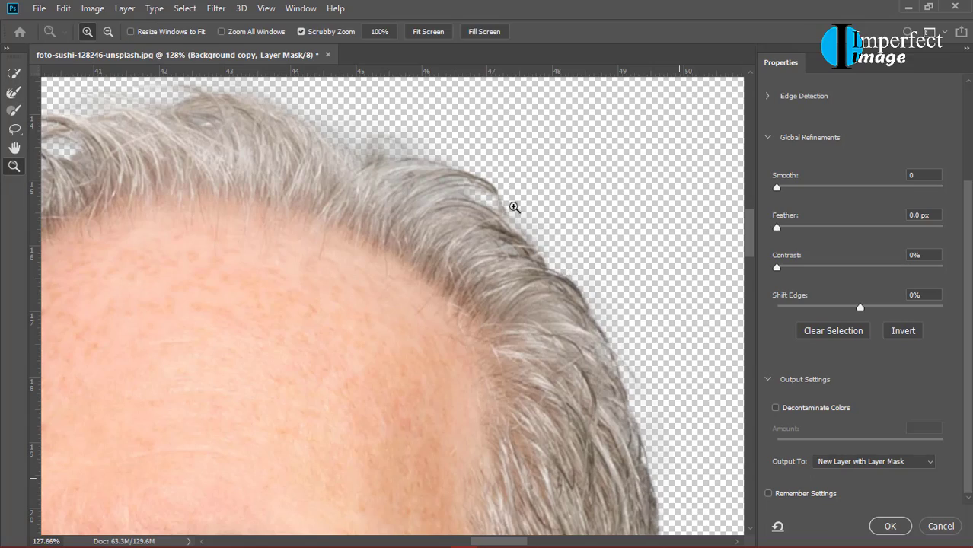
mouse_move(515, 204)
left_mouse_down()
mouse_move(412, 198)
mouse_move(477, 182)
mouse_move(418, 167)
left_mouse_up()
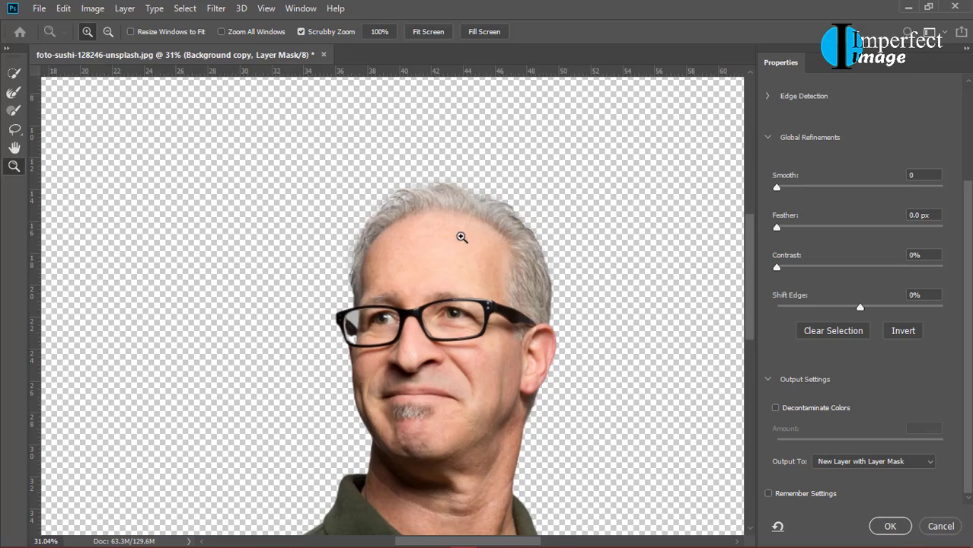
key("ctrl+0")
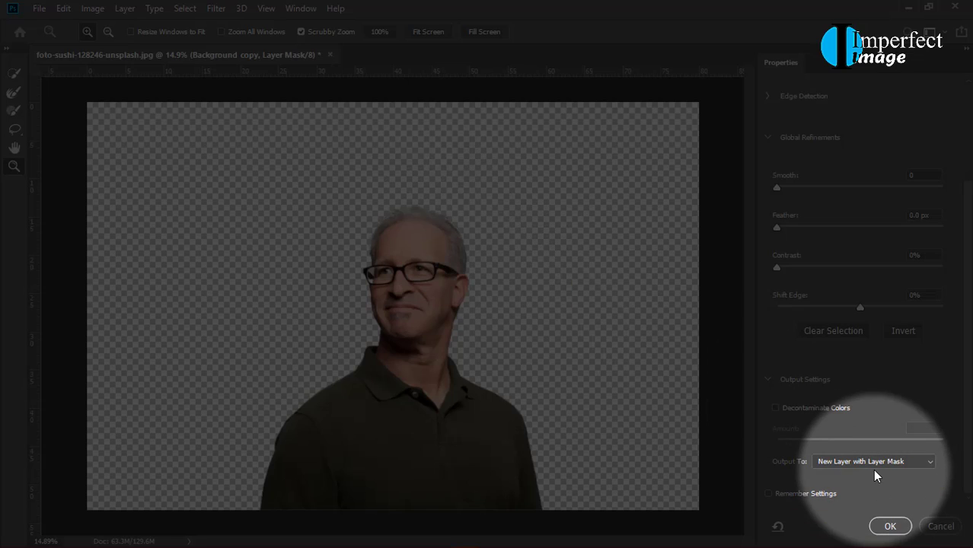
Output the refinement as a New Layer with Layer Mask and apply it.
left_click(822, 465)
left_click(858, 506)
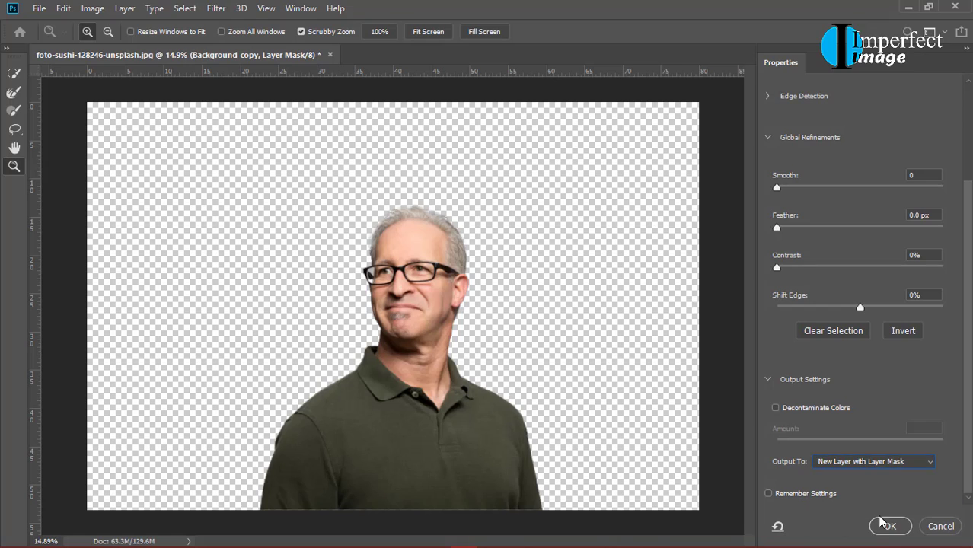
left_click(887, 526)
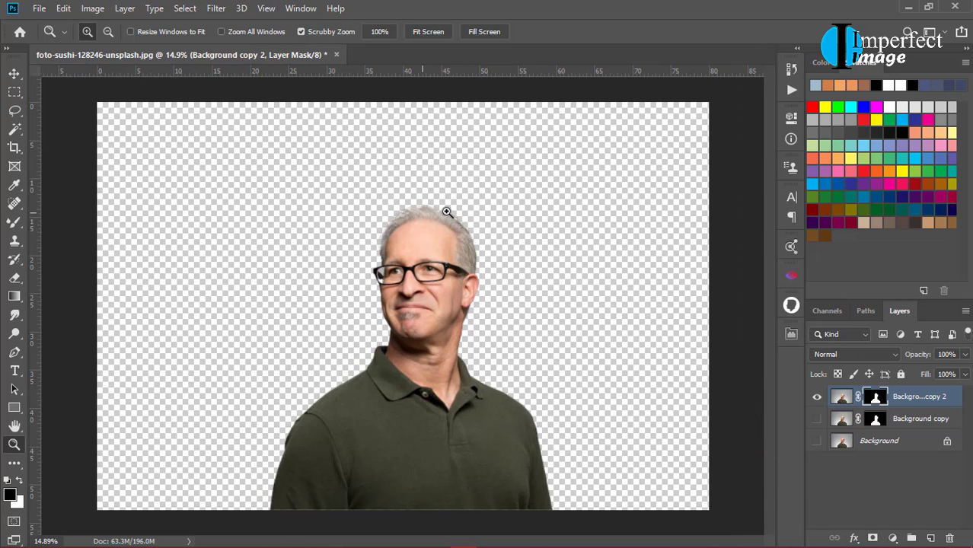
Disable the Background copy 2 mask to compare, inspect the head, then re-enable the mask.
left_click_drag(440, 212, 453, 213)
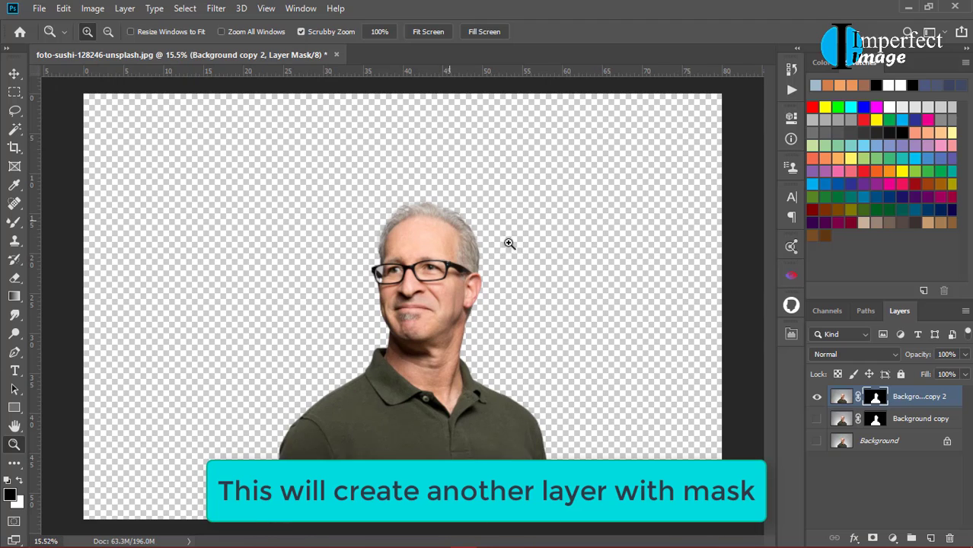
left_click(885, 399, "shift")
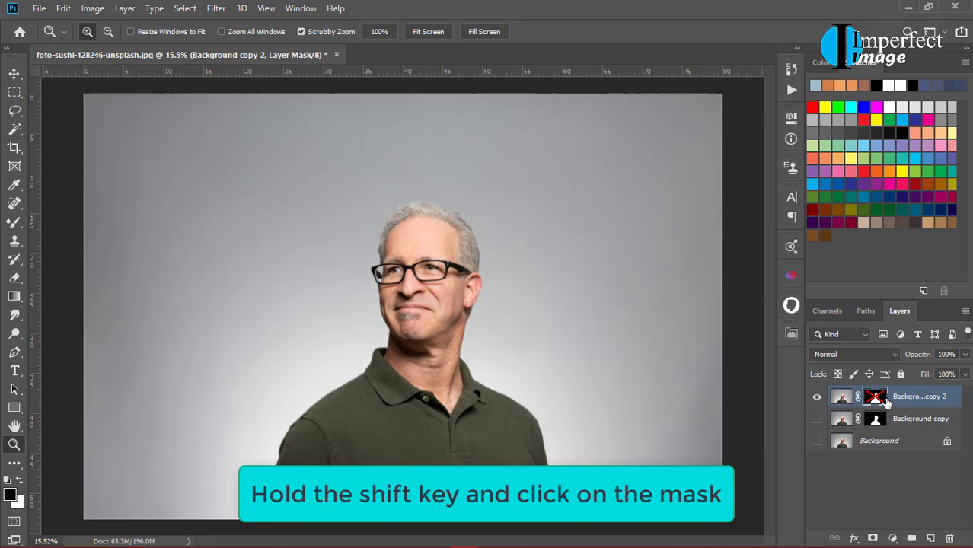
left_click_drag(422, 190, 561, 288)
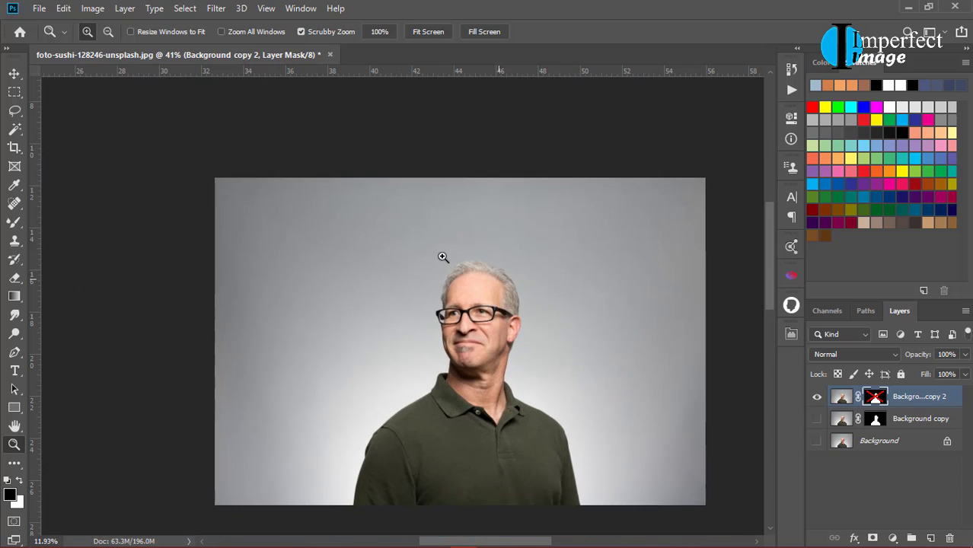
left_click_drag(561, 288, 439, 295)
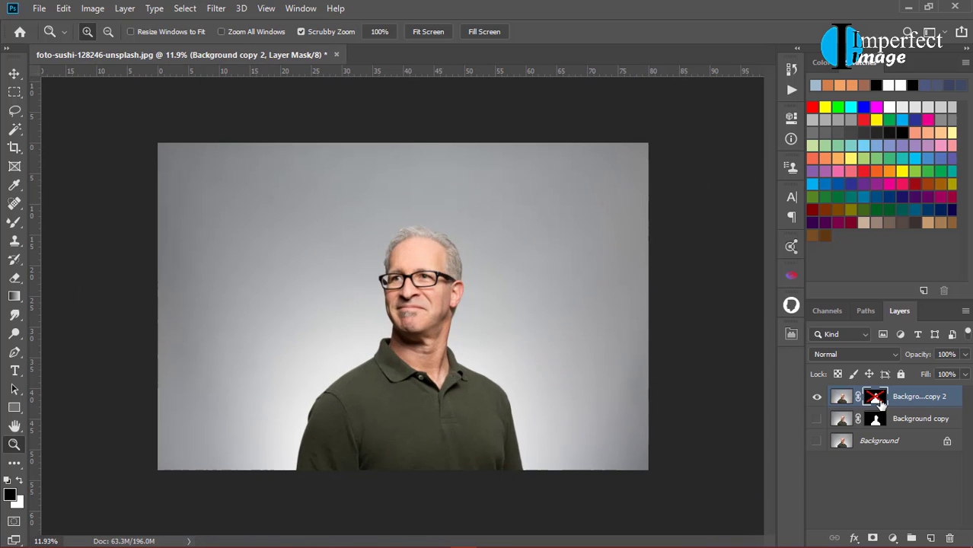
left_click(880, 402, "shift")
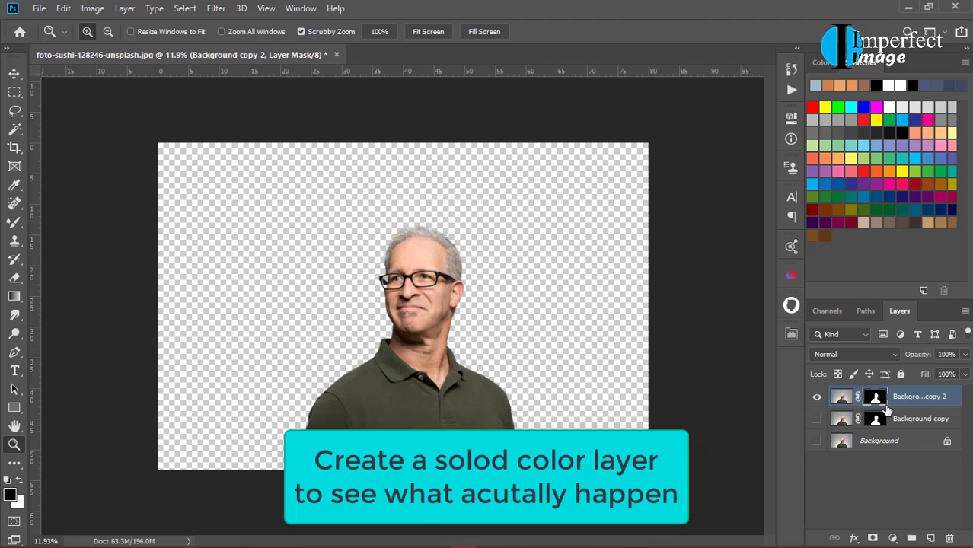
Add a black solid-colour fill layer above Background copy and inspect the hair against it.
left_click(918, 419)
left_click(893, 539)
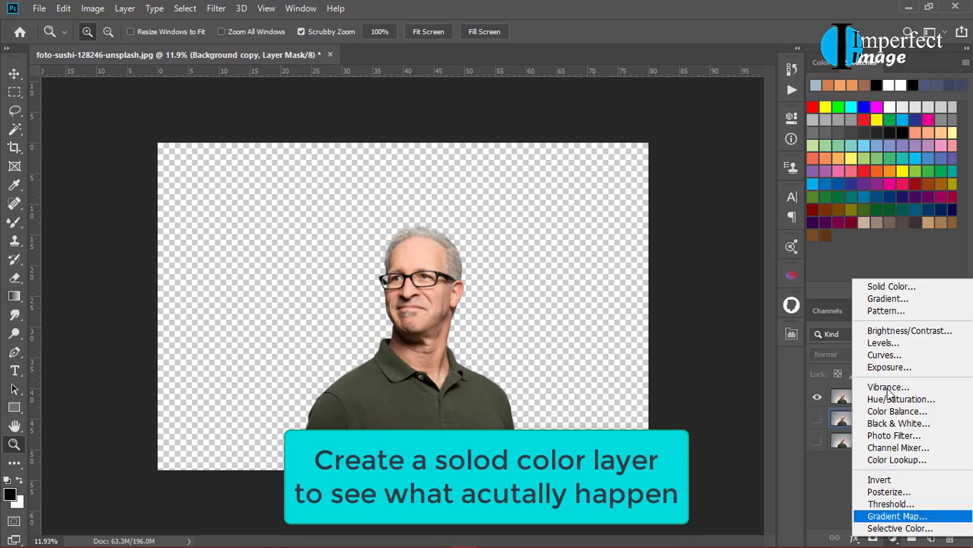
left_click(884, 286)
left_click_drag(647, 272, 587, 401)
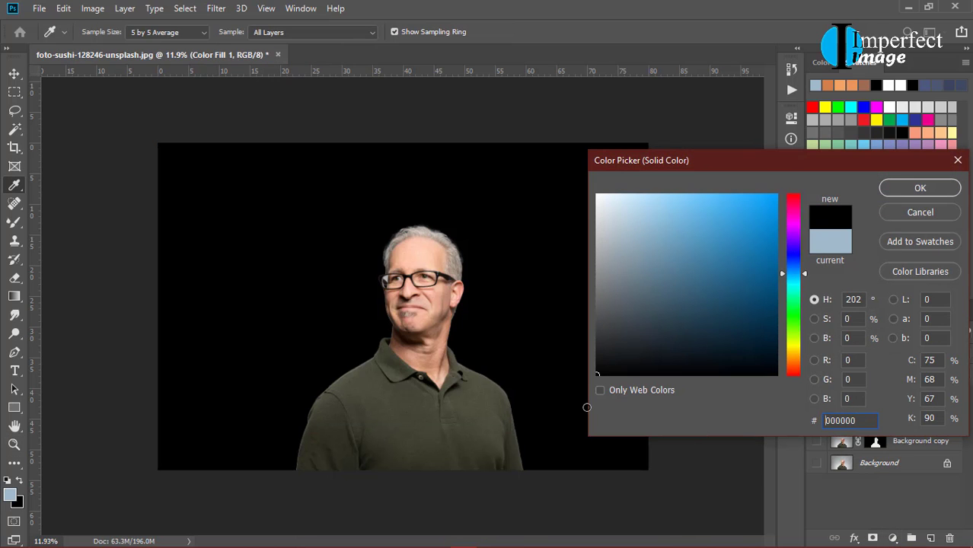
key("Return")
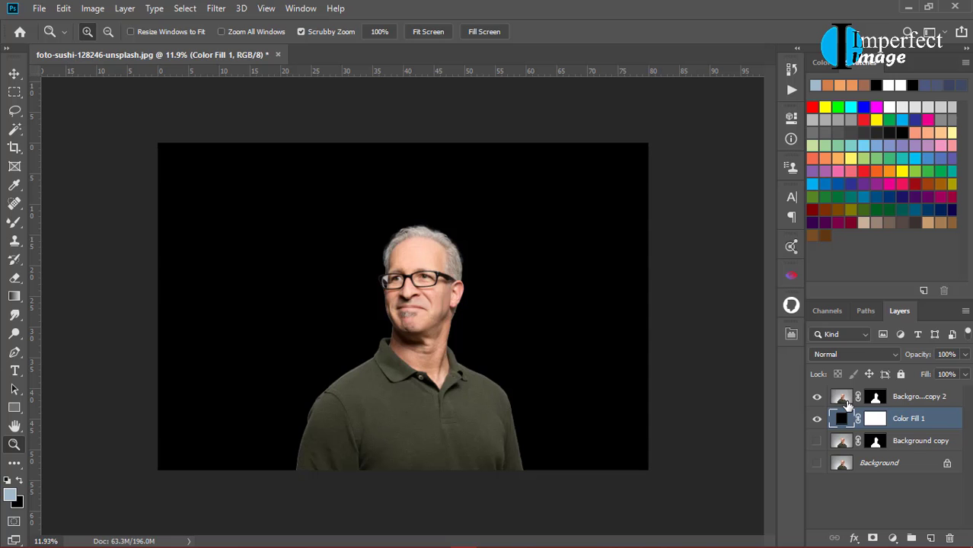
mouse_move(454, 239)
left_mouse_down()
mouse_move(507, 246)
mouse_move(543, 284)
mouse_move(573, 295)
mouse_move(527, 291)
mouse_move(447, 226)
left_mouse_up()
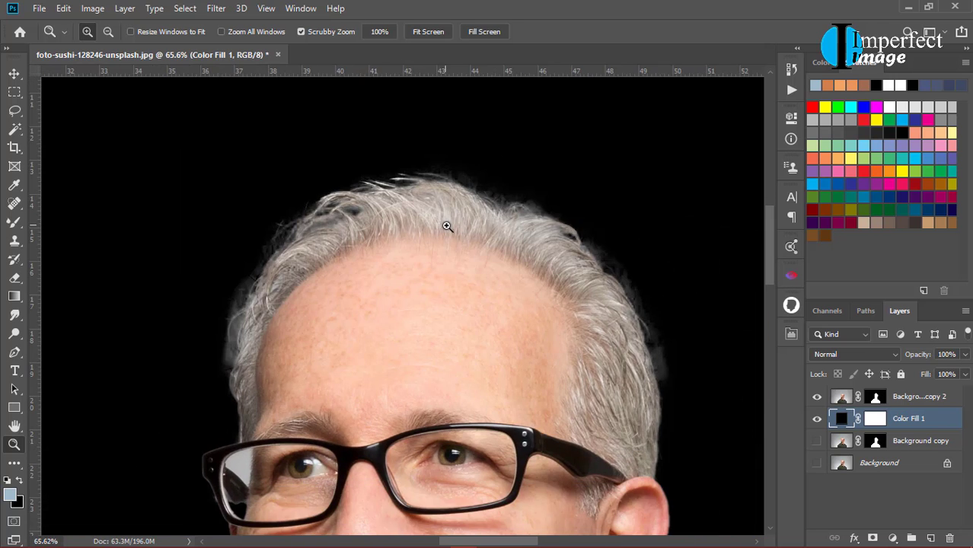
left_click_drag(517, 233, 448, 255)
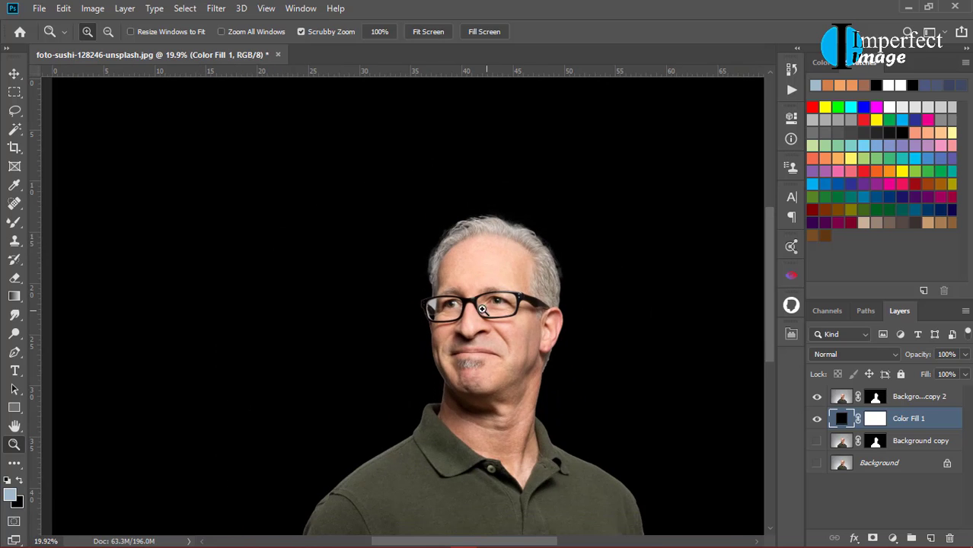
Hide Color Fill 1 and open Select and Mask on the Background copy 2 mask.
left_click(817, 419)
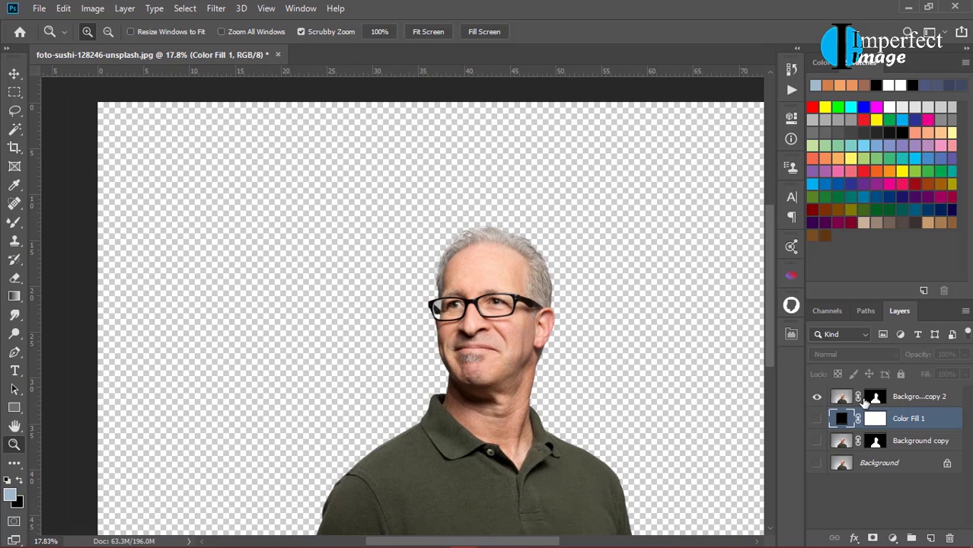
left_click(874, 397)
right_click(874, 401)
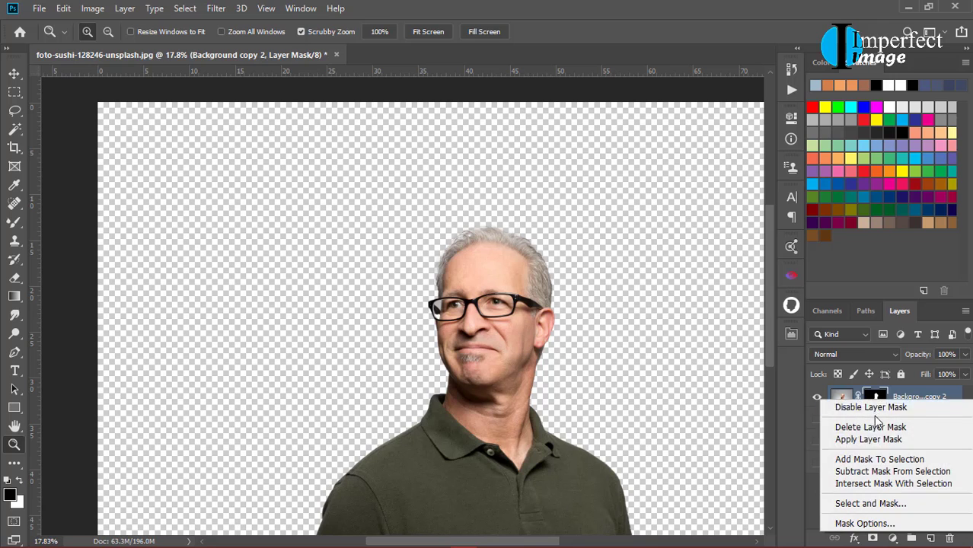
left_click(865, 502)
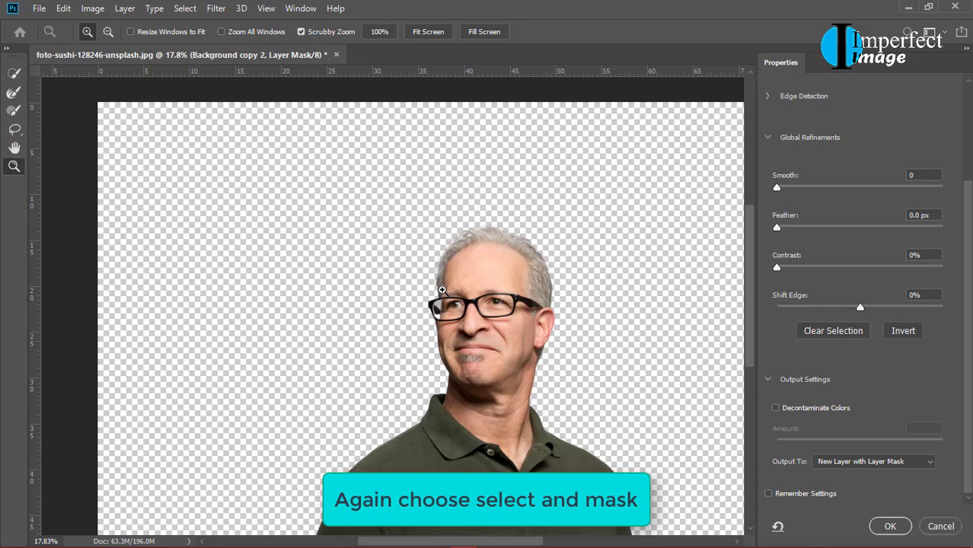
Turn on Decontaminate Colors and compare the hairline up close.
left_click_drag(485, 233, 548, 234)
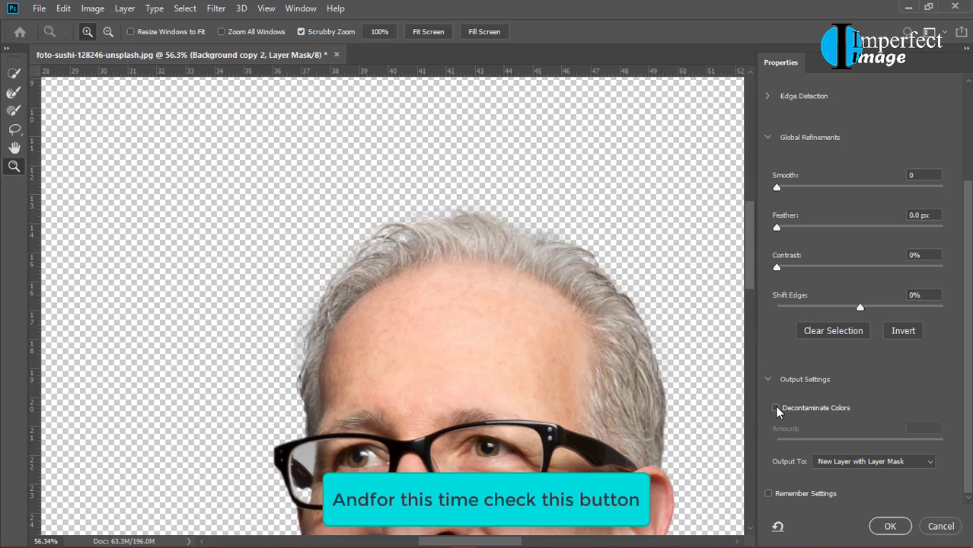
left_click(775, 409)
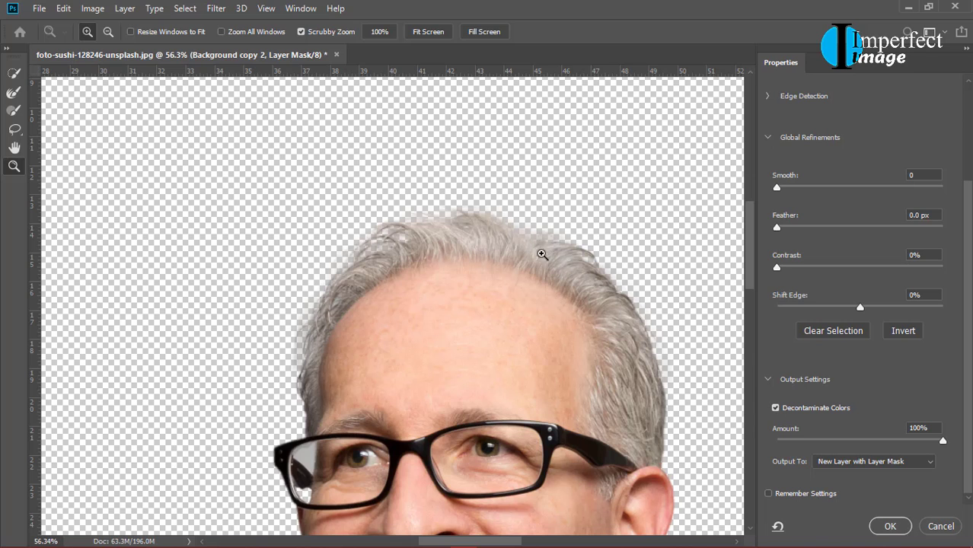
left_click_drag(343, 227, 435, 256)
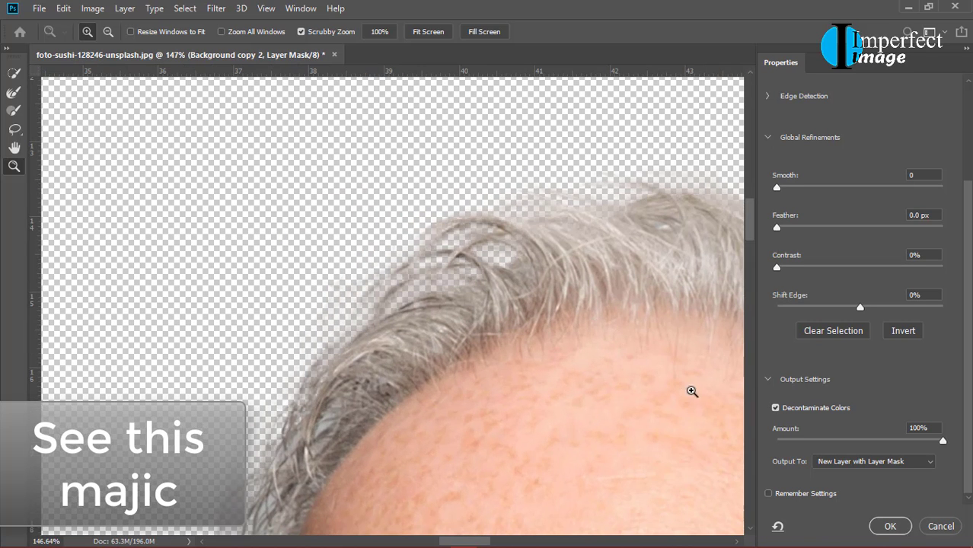
left_click(777, 409)
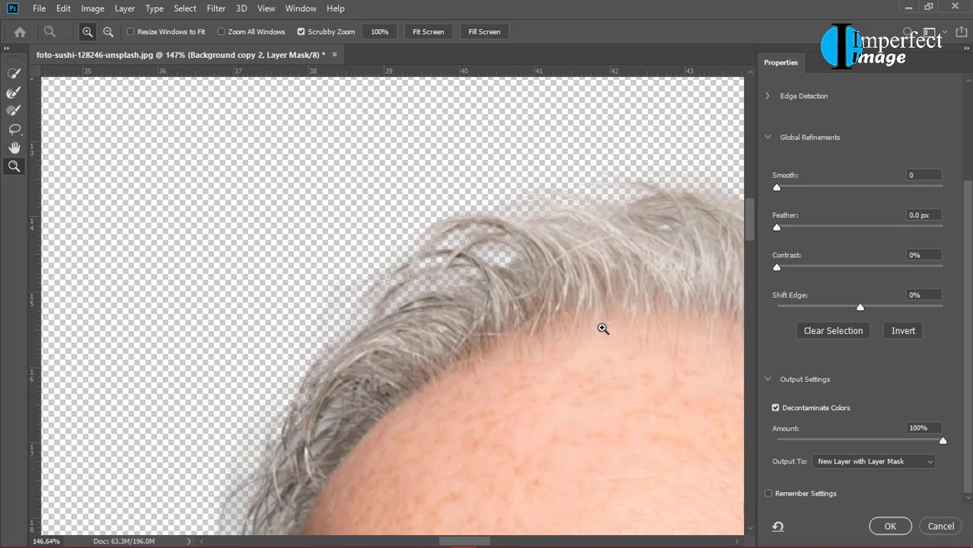
left_click(887, 526)
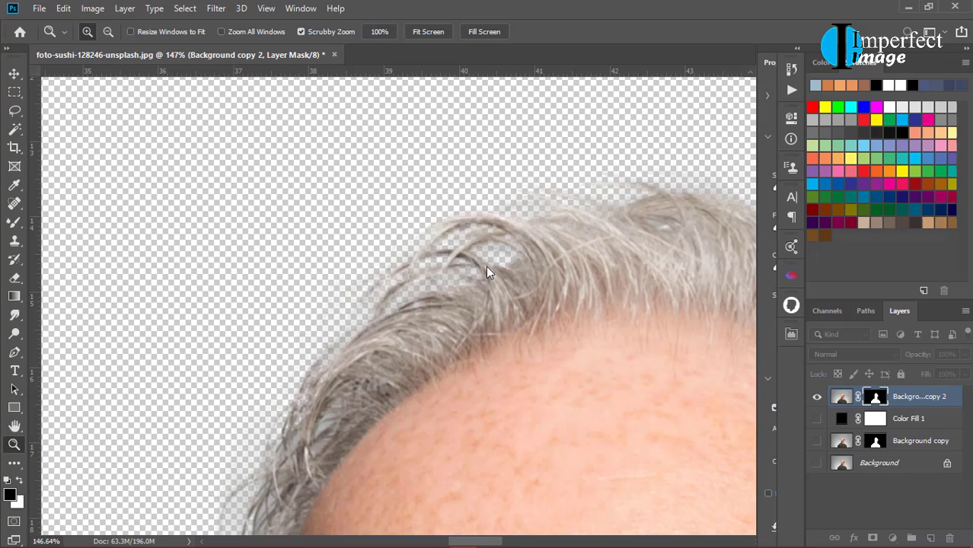
scroll(486, 261, "down", 5)
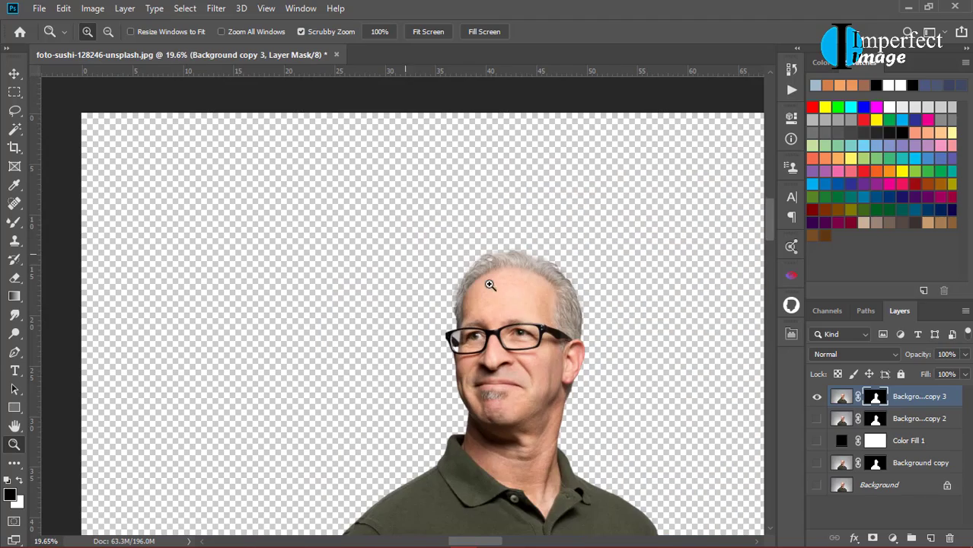
key("ctrl+0")
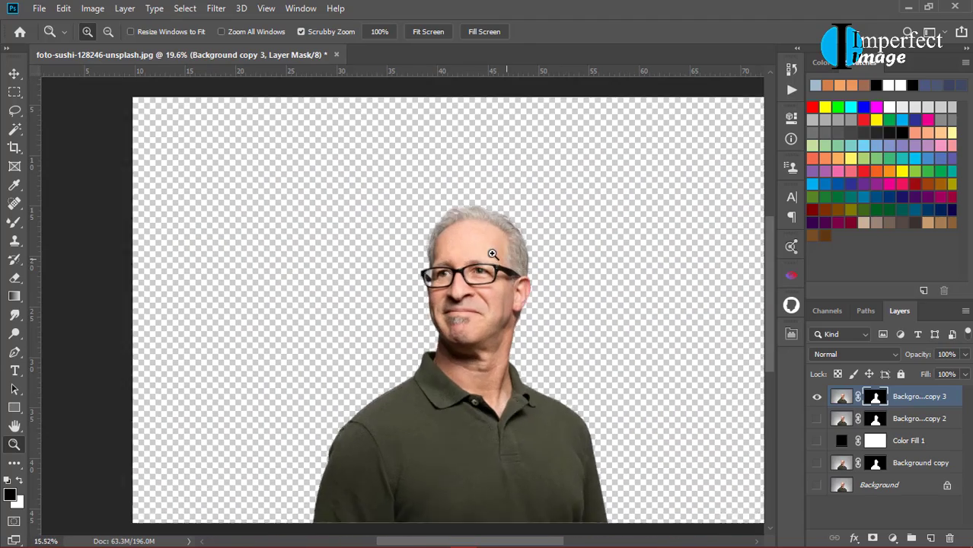
scroll(486, 259, "up", 5)
scroll(487, 264, "up", 2)
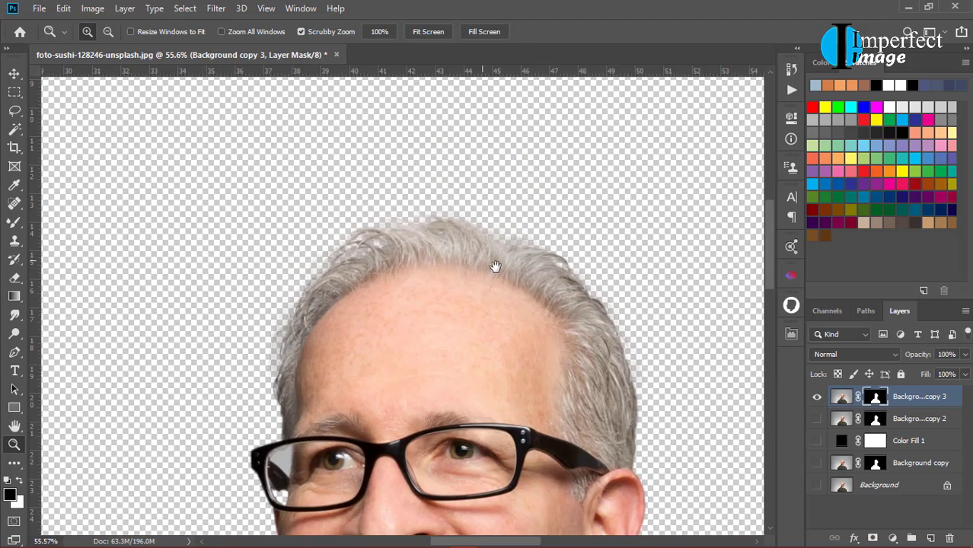
scroll(413, 235, "up", 2)
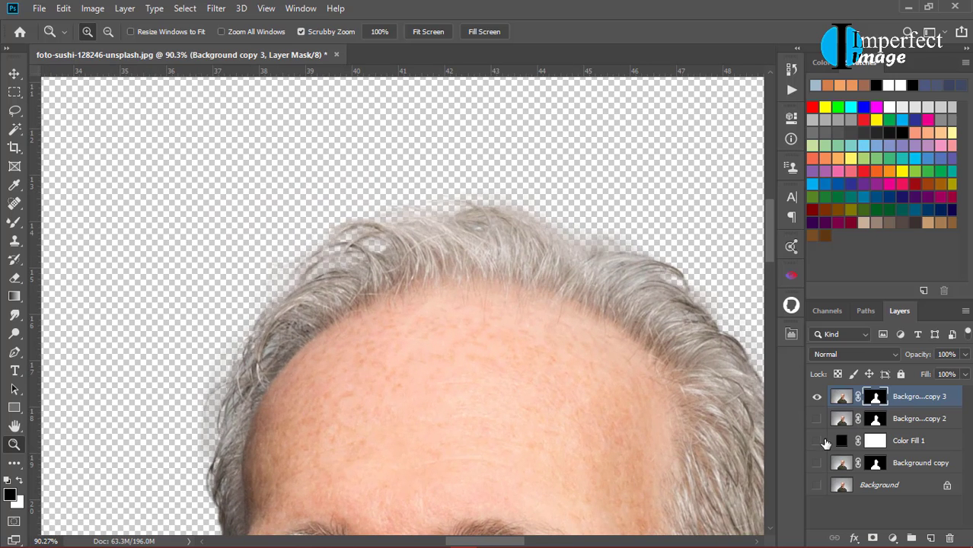
left_click(817, 441)
scroll(494, 265, "down", 1)
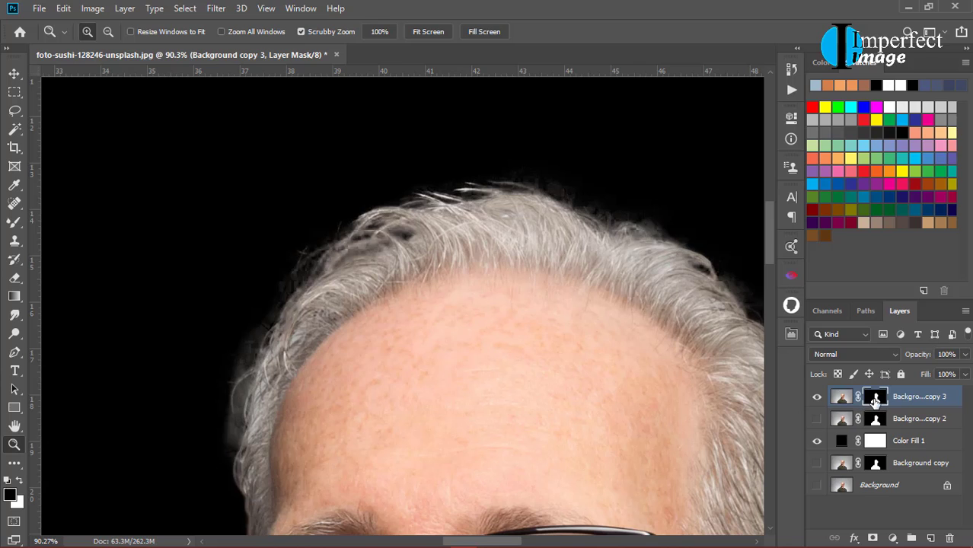
left_click(875, 402, "shift")
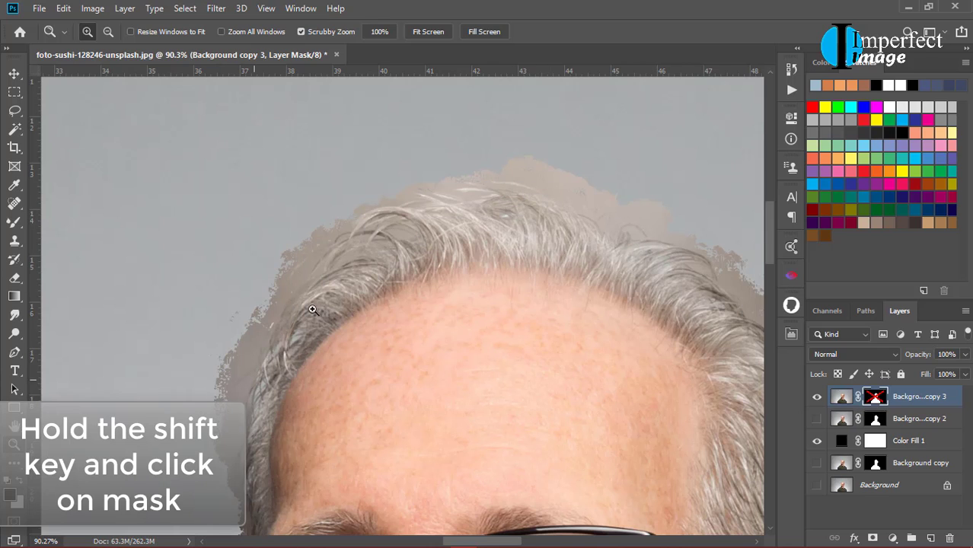
mouse_move(567, 321)
left_mouse_down()
mouse_move(402, 209)
mouse_move(419, 219)
left_mouse_up()
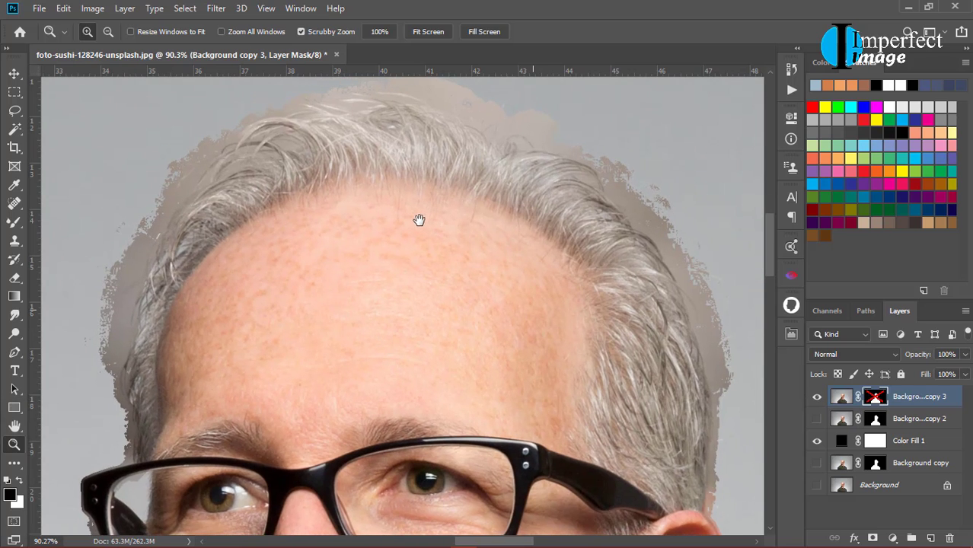
left_click(841, 397, "shift")
left_click_drag(335, 130, 369, 122)
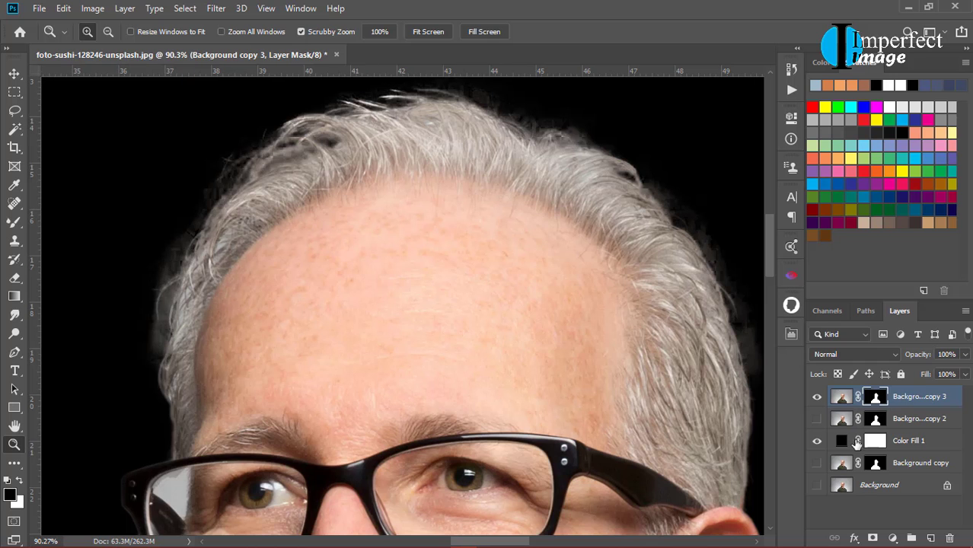
left_click(819, 441)
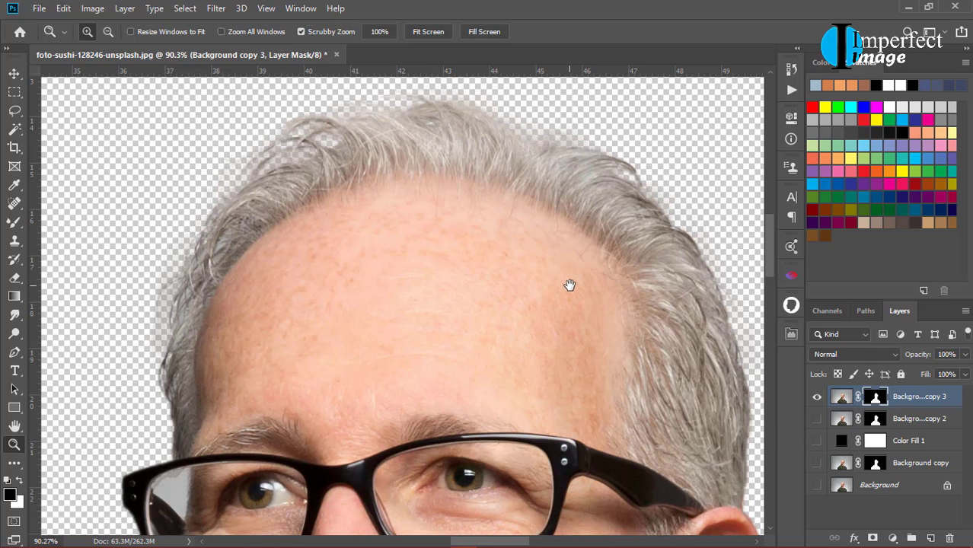
mouse_move(569, 284)
left_mouse_down()
mouse_move(491, 255)
mouse_move(485, 265)
mouse_move(509, 245)
mouse_move(550, 280)
mouse_move(515, 243)
mouse_move(527, 253)
mouse_move(460, 265)
left_mouse_up()
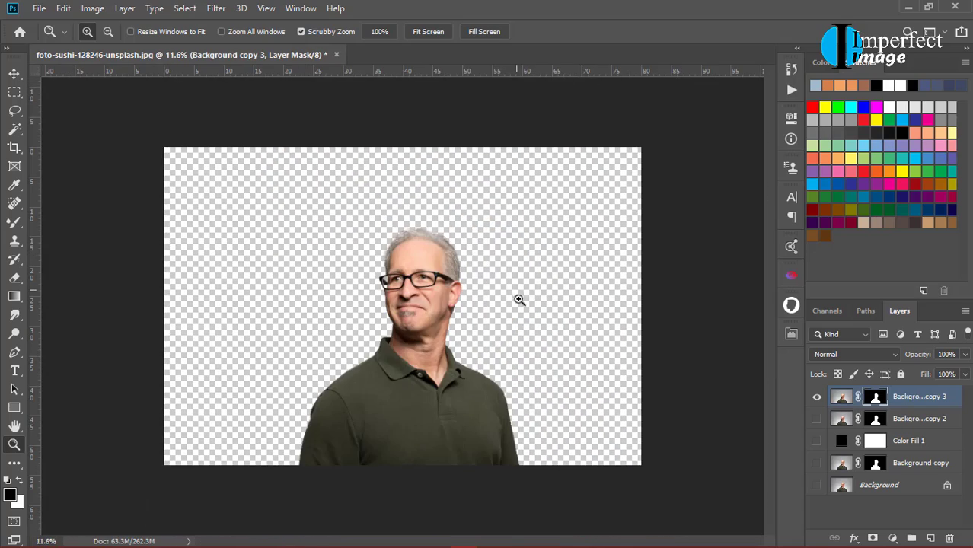
Add a pale blue-grey solid colour fill layer above Background copy 2.
left_click_drag(519, 300, 542, 300)
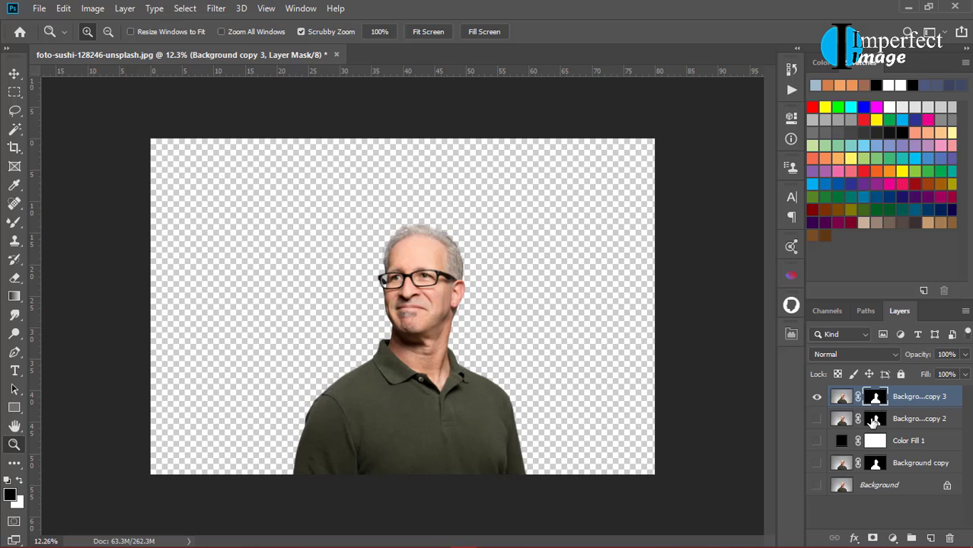
left_click(874, 421)
left_click(893, 538)
left_click(892, 283)
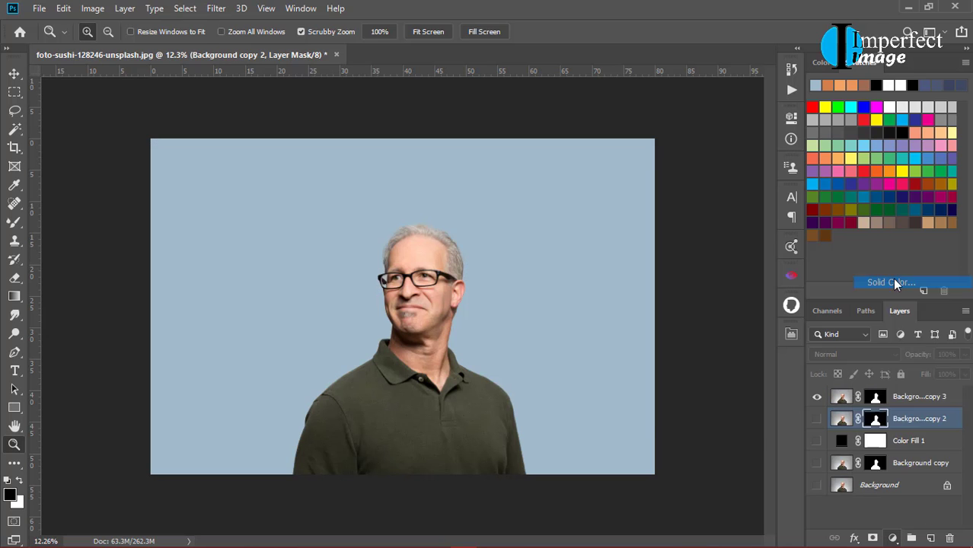
left_click(916, 189)
Zoom around the man's head, then bring up the new fill and adjustment layer list.
key("z")
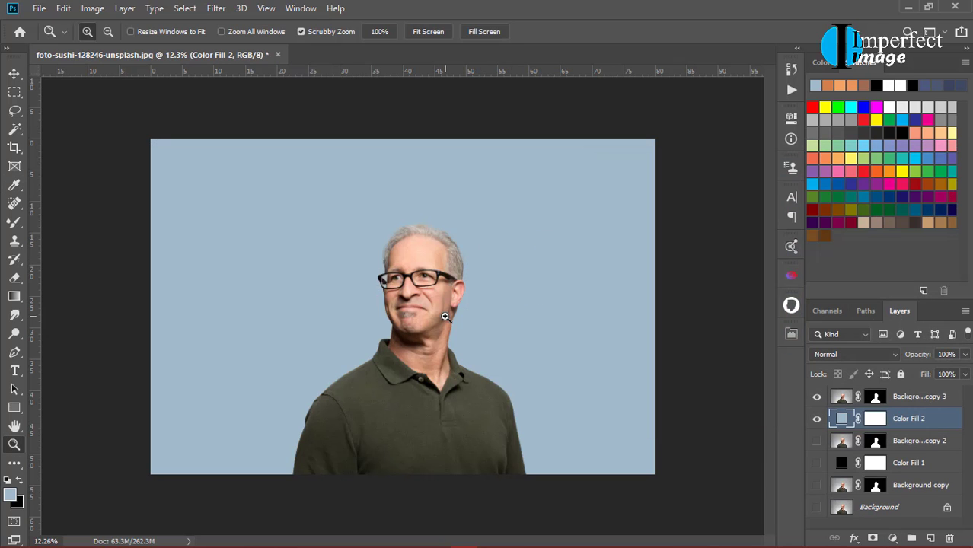
left_click_drag(435, 305, 444, 294)
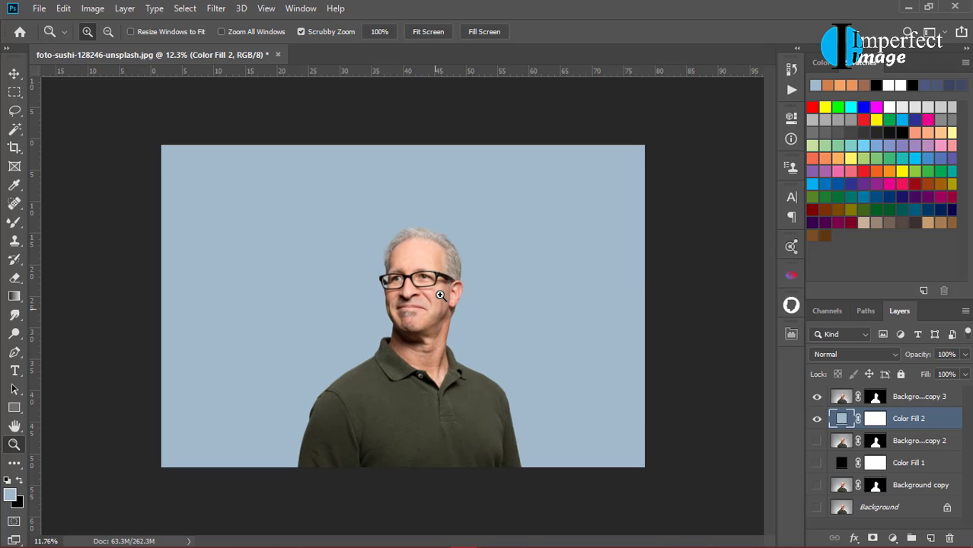
left_click_drag(433, 220, 439, 242)
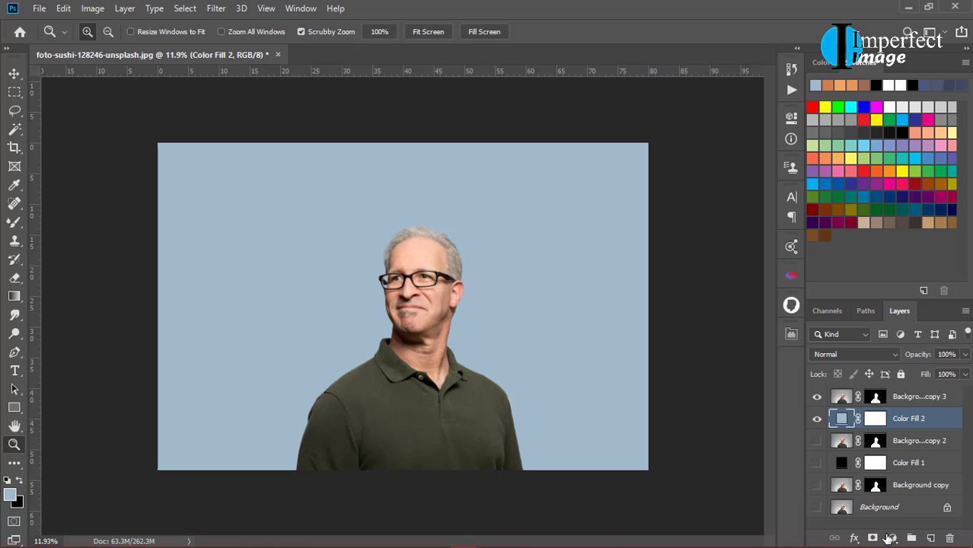
left_click(893, 538)
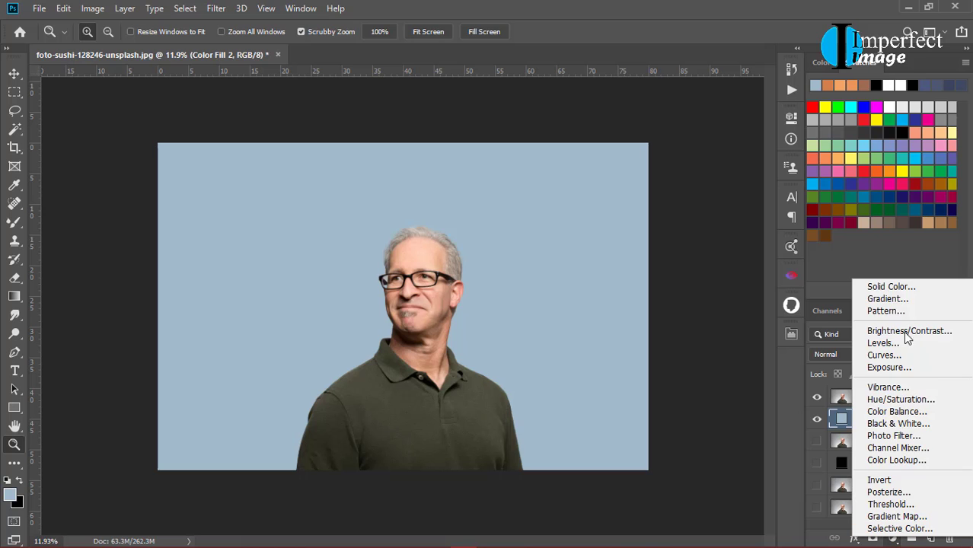
Add a Gradient Map layer and set its blend mode to Color.
left_click(896, 517)
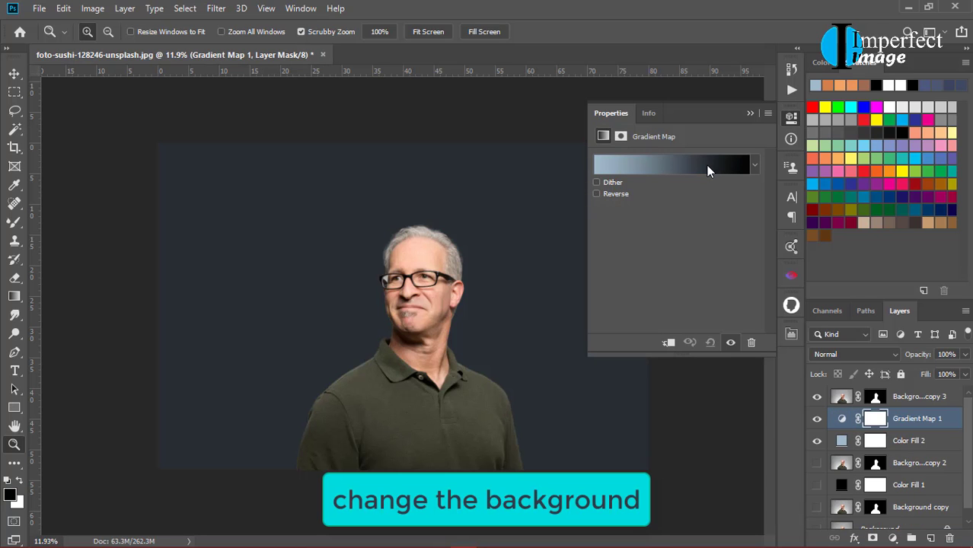
left_click(761, 104)
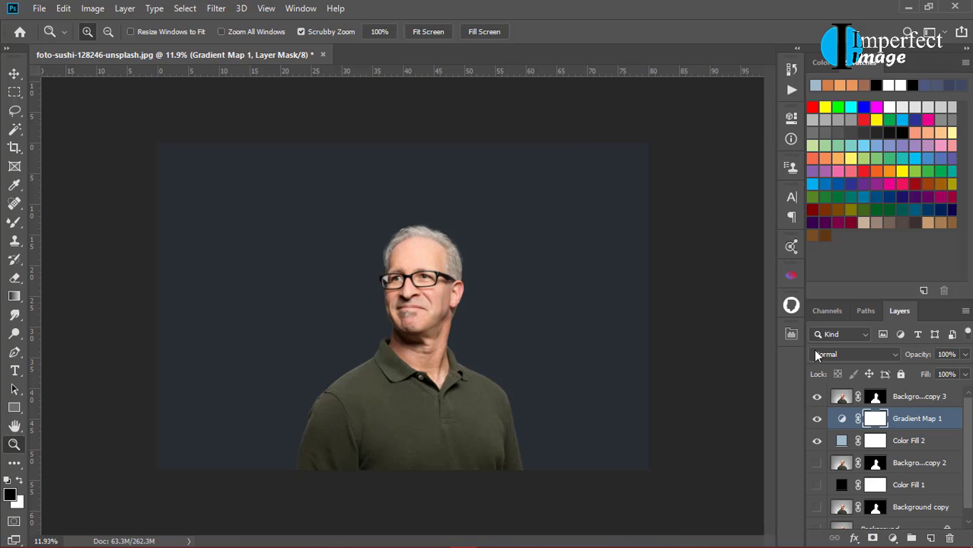
left_click(838, 355)
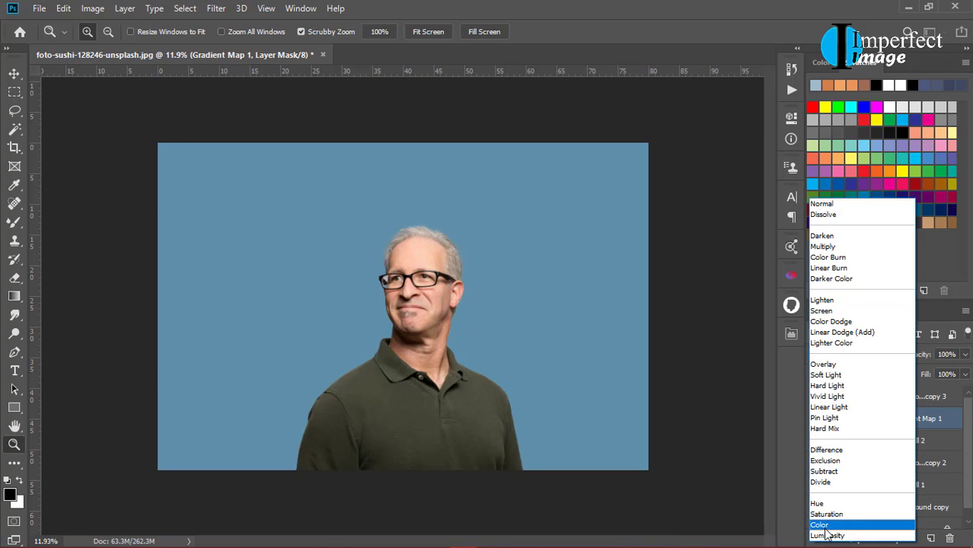
left_click(830, 525)
left_click(827, 358)
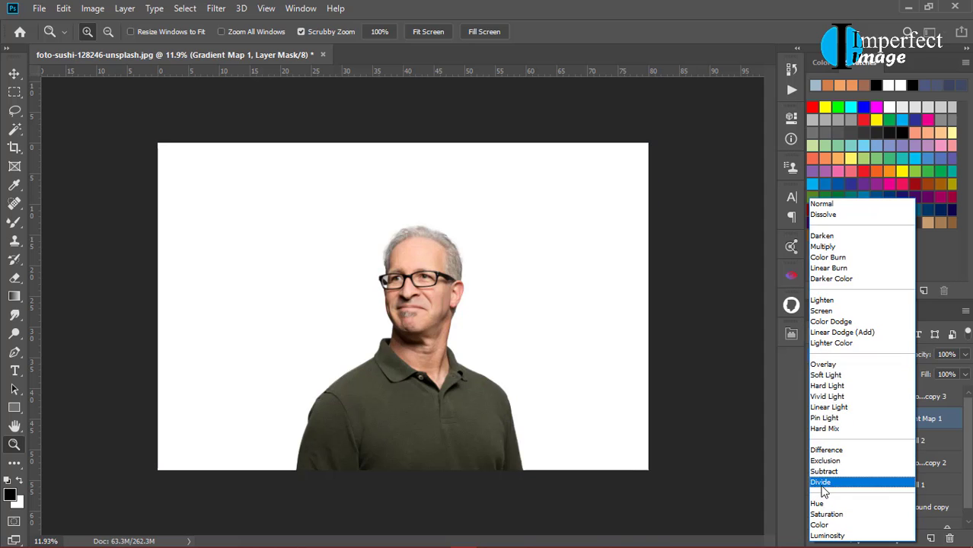
left_click(820, 526)
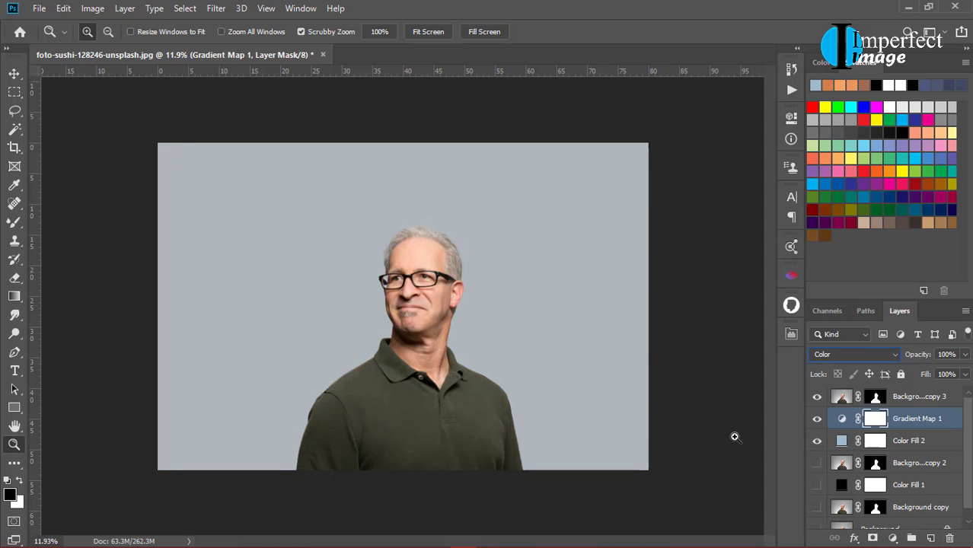
Switch the gradient map's gradient to Noise type with Roughness 0.
double_click(841, 419)
left_click(673, 163)
left_click(717, 228)
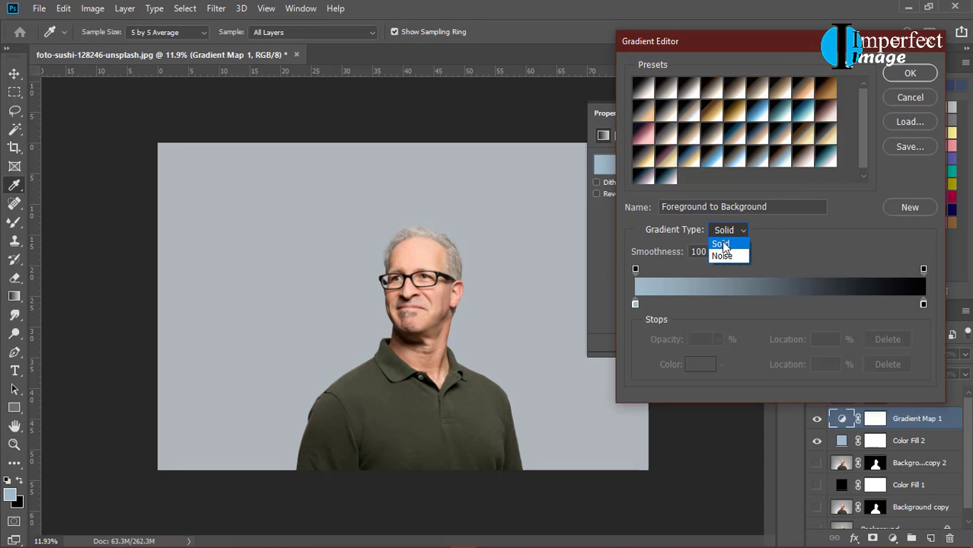
left_click(723, 251)
type("0")
Randomize the noise gradient colours until they come out blue, and confirm.
left_click(851, 357)
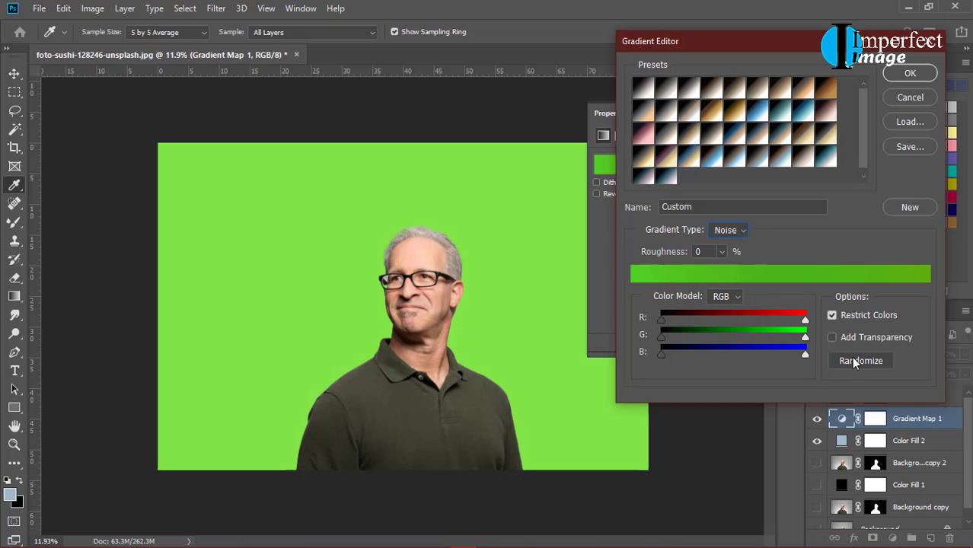
left_click(850, 357)
left_click(850, 357)
left_click(849, 361)
left_click(849, 360)
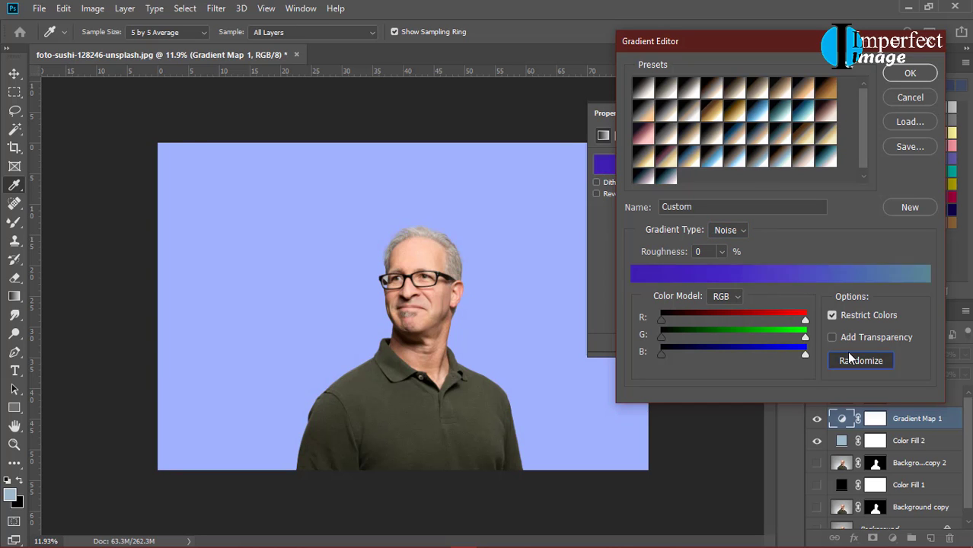
left_click(846, 356)
left_click(846, 358)
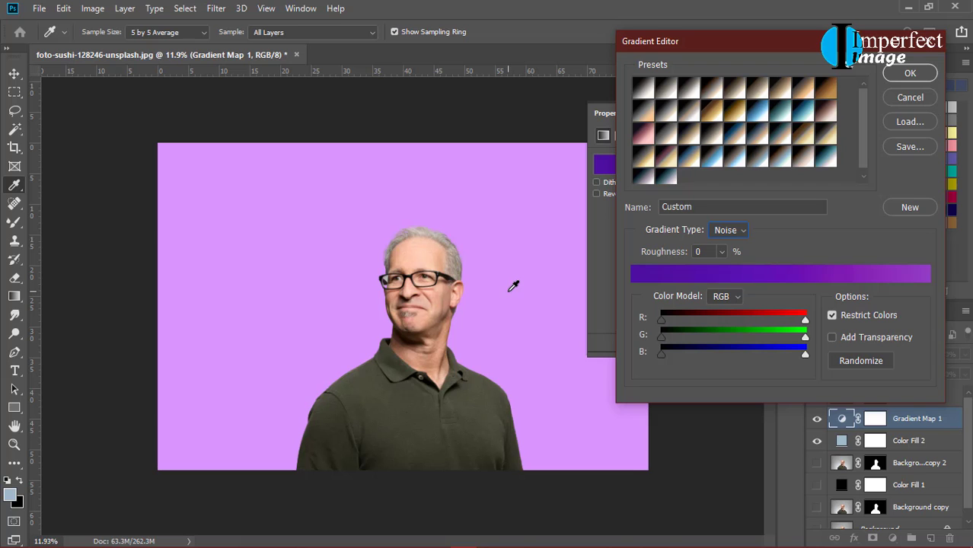
left_click(858, 360)
left_click(852, 361)
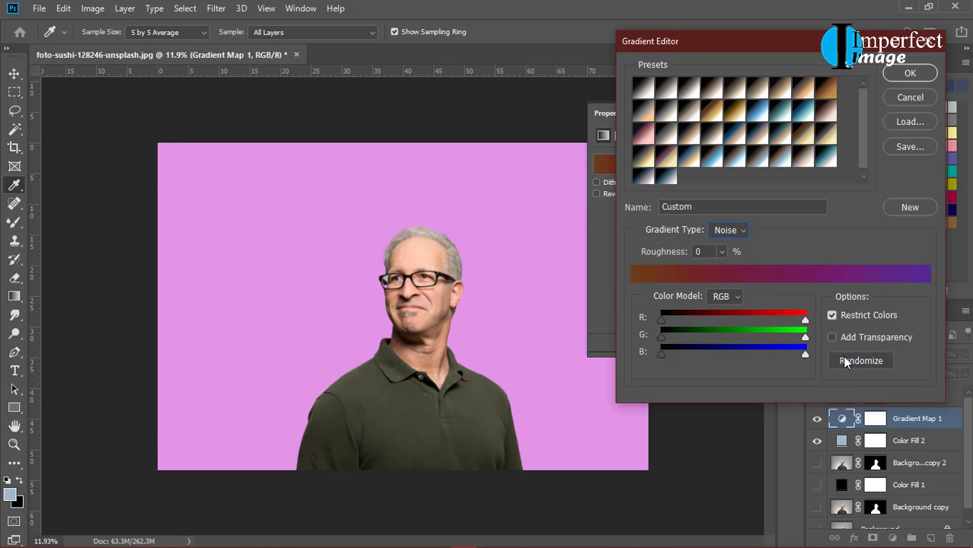
left_click(843, 356)
key("Return")
Add a Gradient Fill layer with a black-to-transparent gradient.
key("z")
left_click(893, 538)
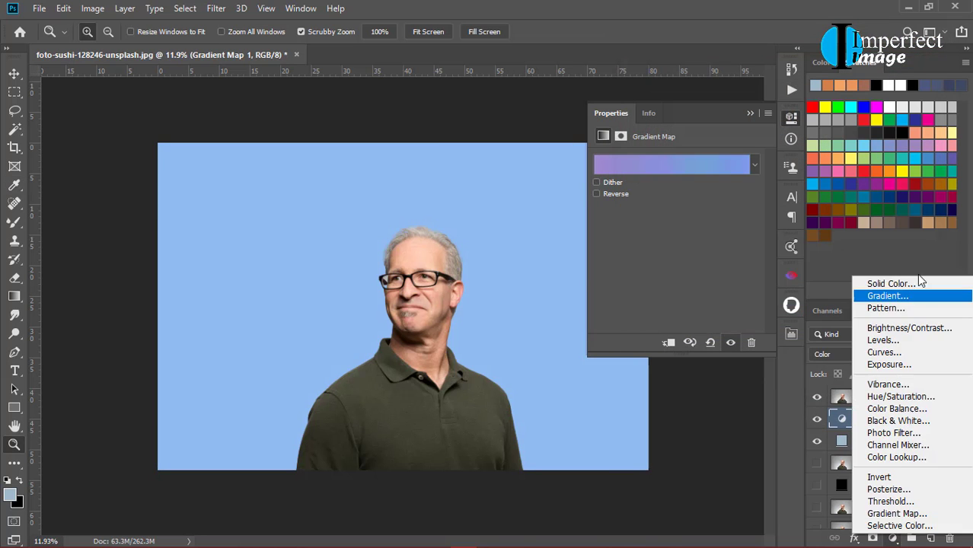
left_click(879, 294)
left_click(714, 120)
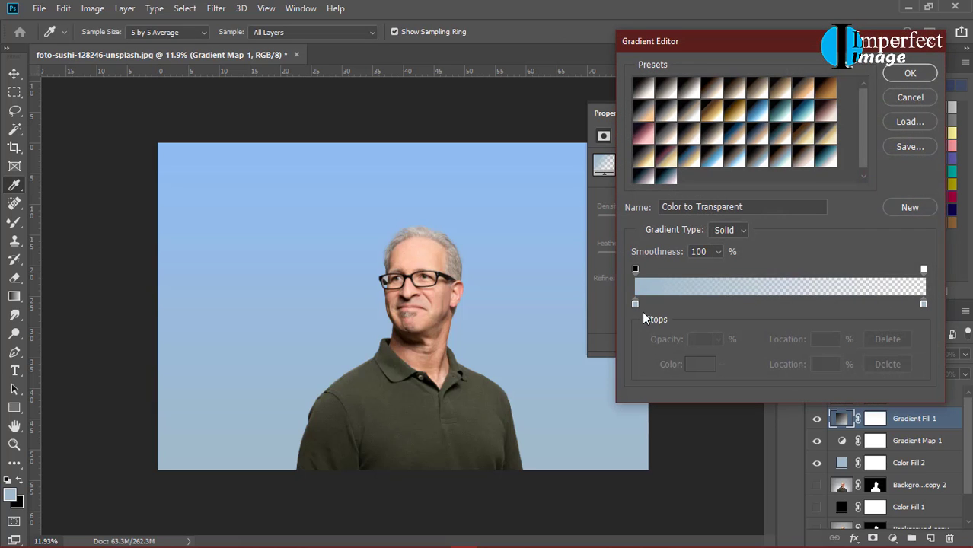
left_click(636, 303)
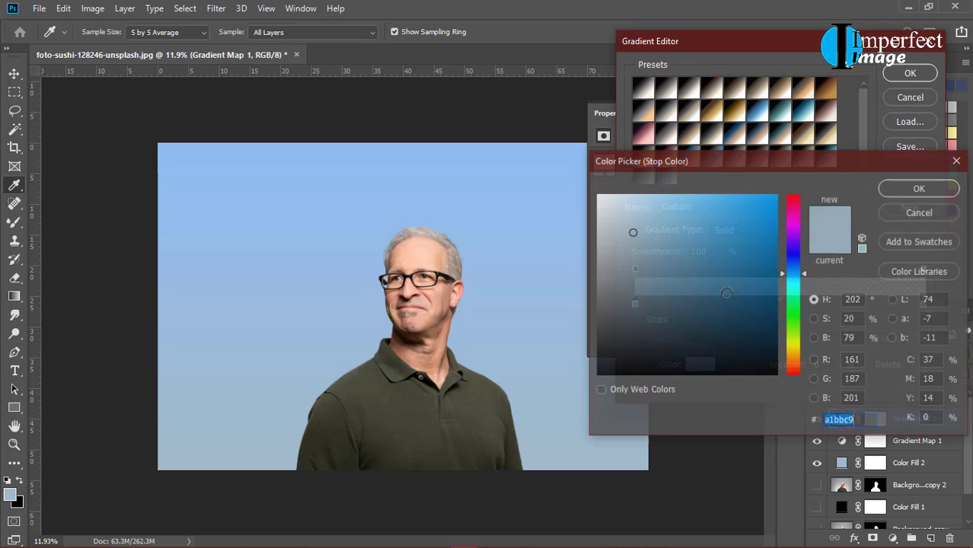
left_click(699, 364)
left_click(920, 187)
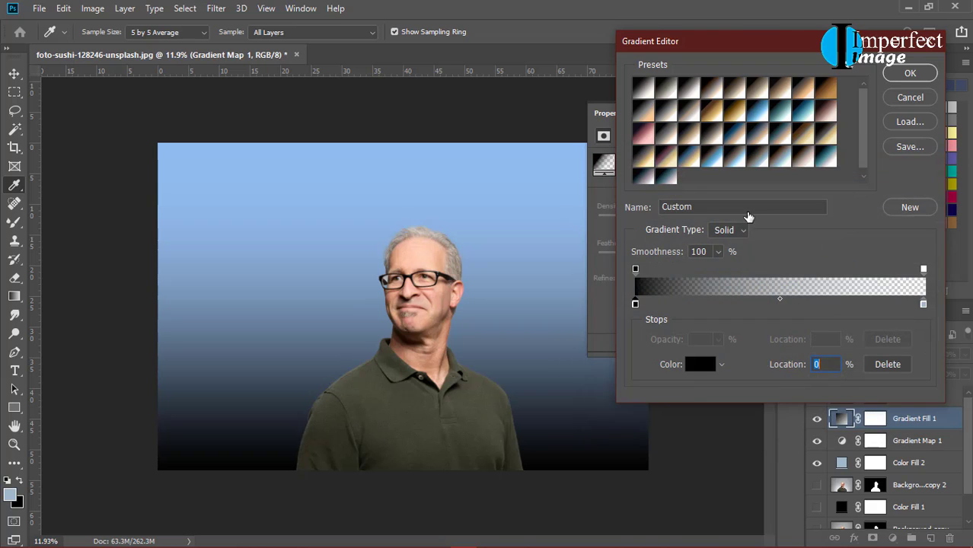
left_click(894, 76)
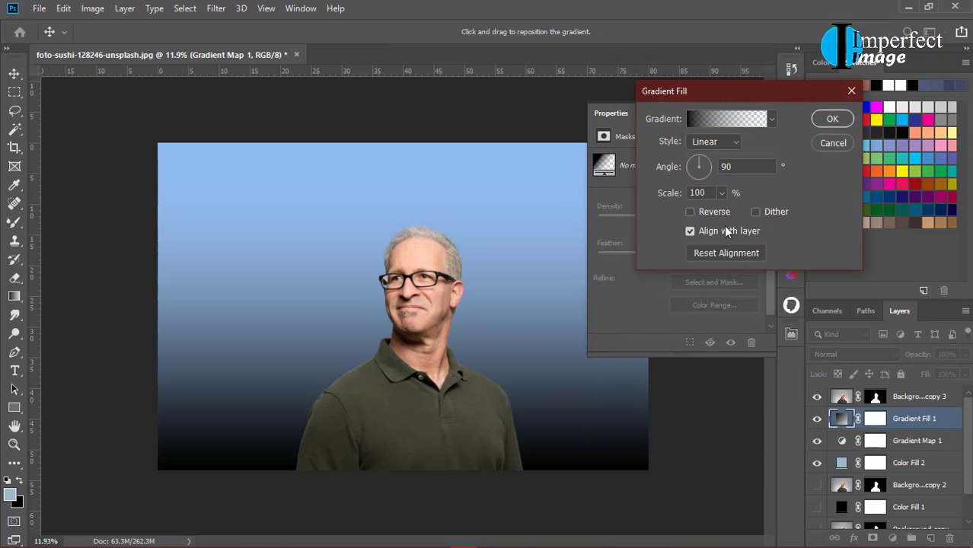
Make the gradient Radial and reversed at about 213% scale, and commit it.
left_click(713, 141)
left_click(705, 165)
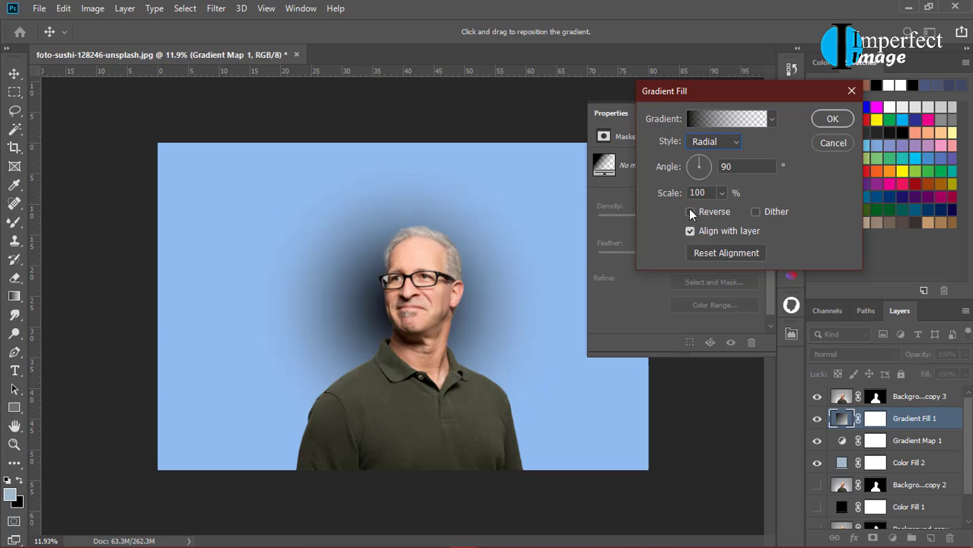
left_click(690, 212)
left_click_drag(660, 191, 736, 195)
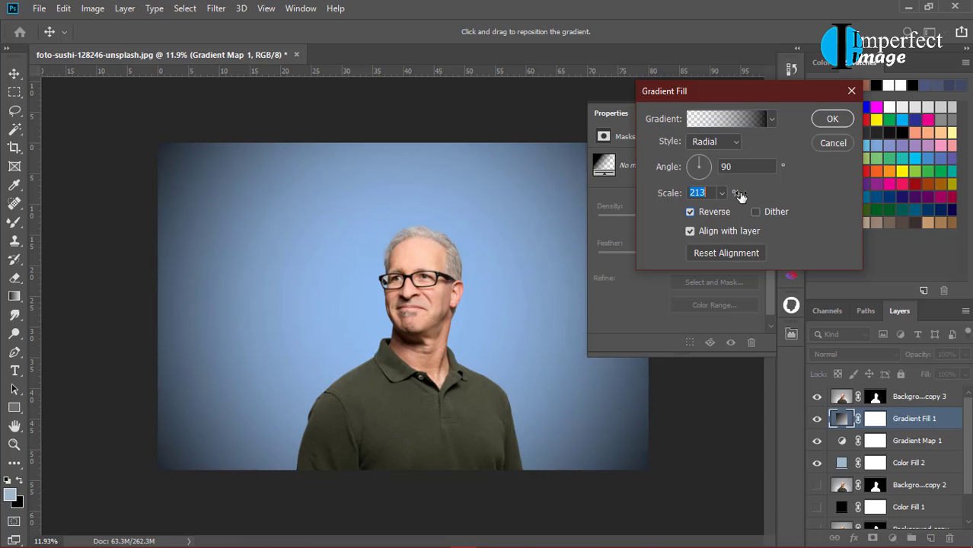
key("Return")
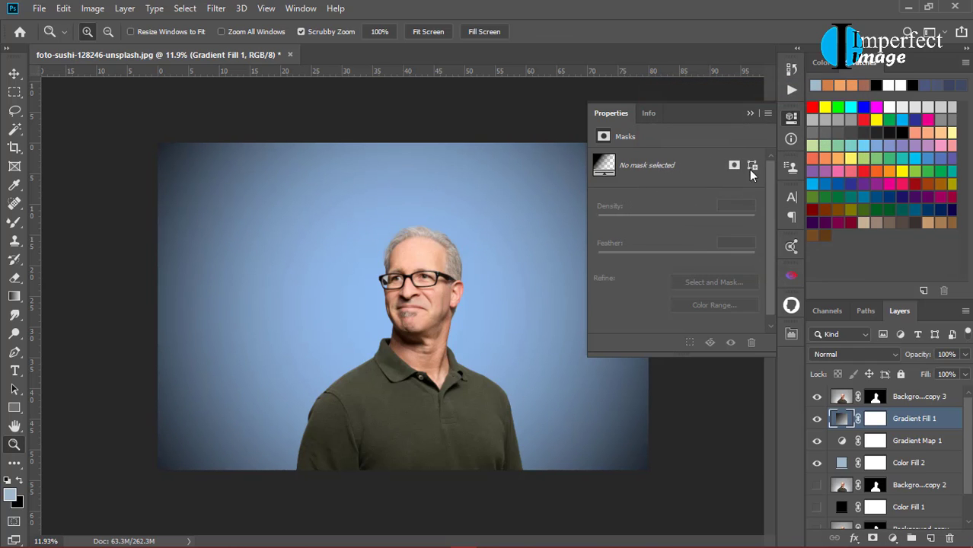
Collapse the Properties panel with its >> button.
left_click(745, 115)
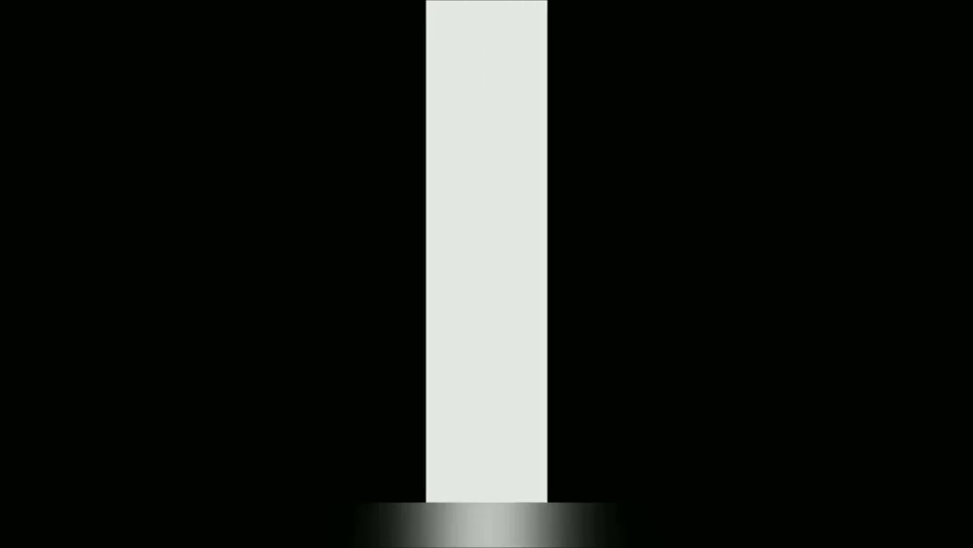